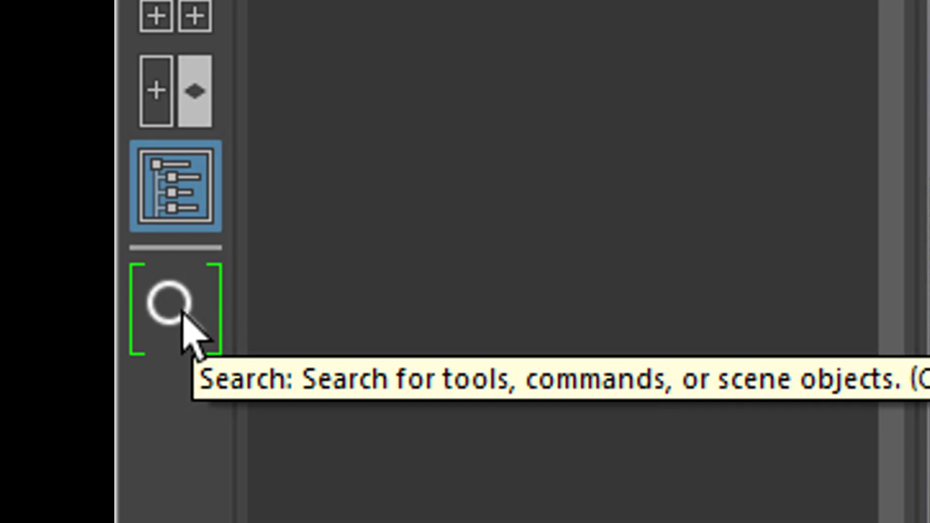
- Draw curve1, a three-point wavy EP curve below the 2021.1 text
{"action": "left_click", "coordinate": [183, 314]}
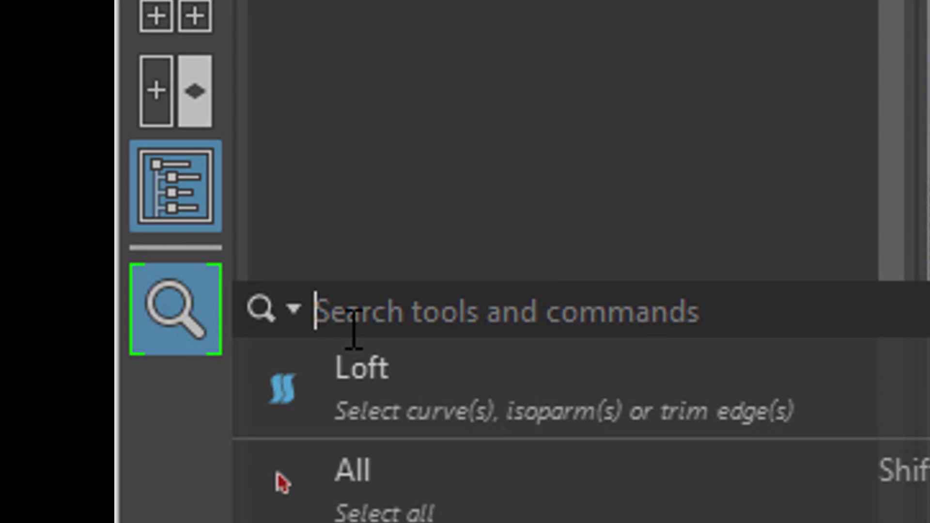
{"action": "type", "text": "ep cur"}
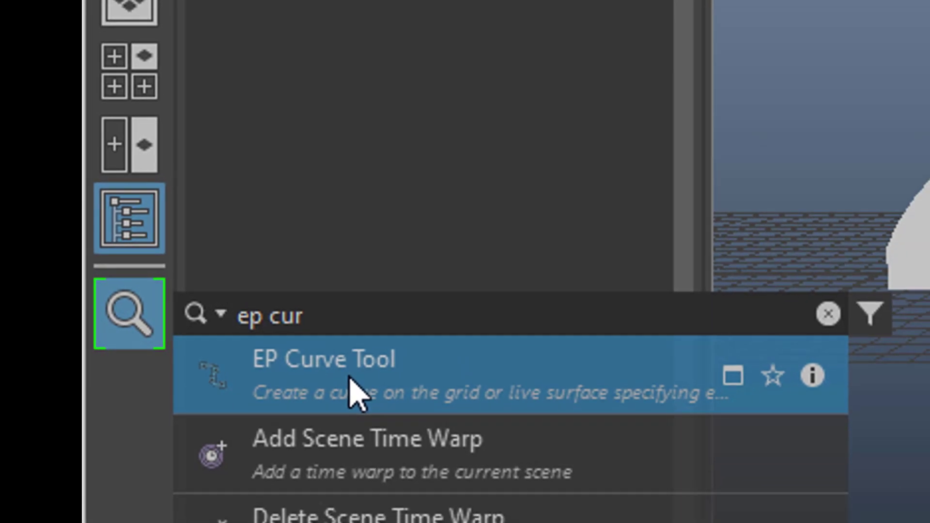
{"action": "left_click", "coordinate": [410, 400]}
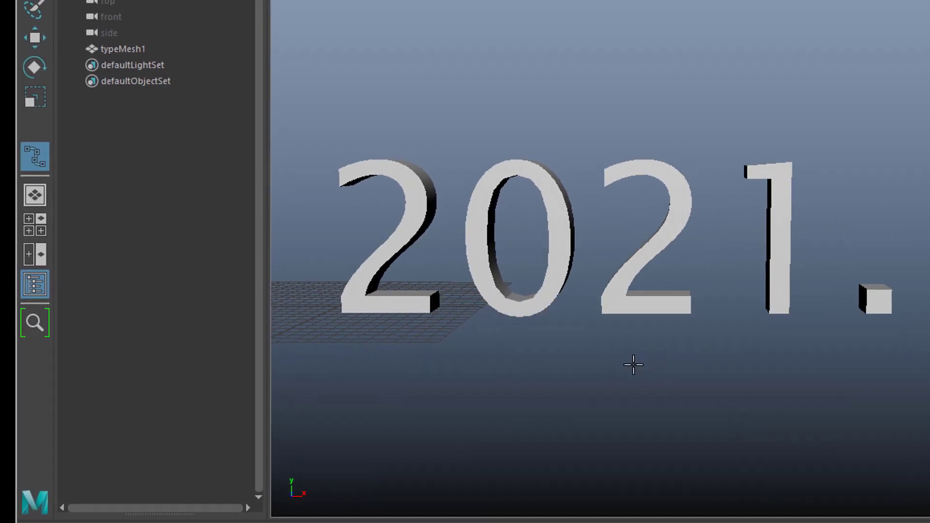
{"action": "key", "text": "space"}
{"action": "key", "text": "space"}
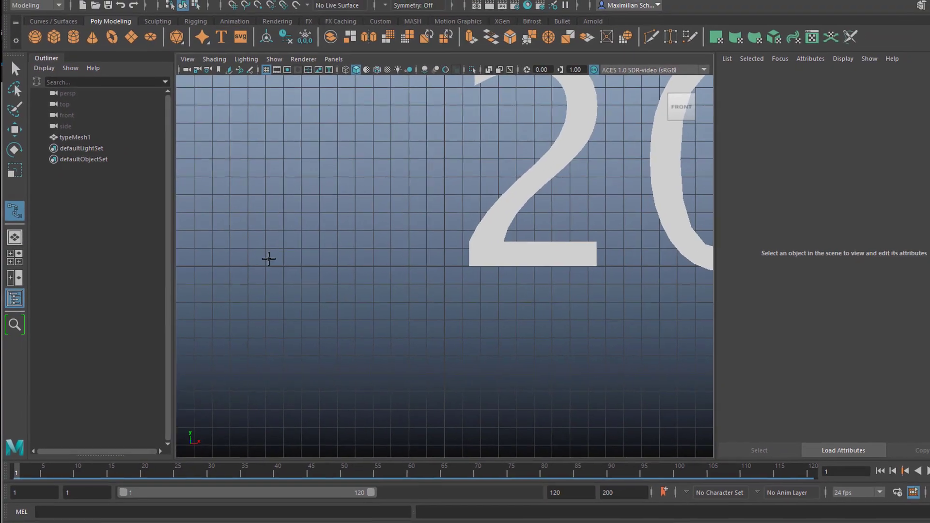
{"action": "left_click", "coordinate": [250, 258]}
{"action": "left_click", "coordinate": [335, 239]}
{"action": "left_click", "coordinate": [411, 266]}
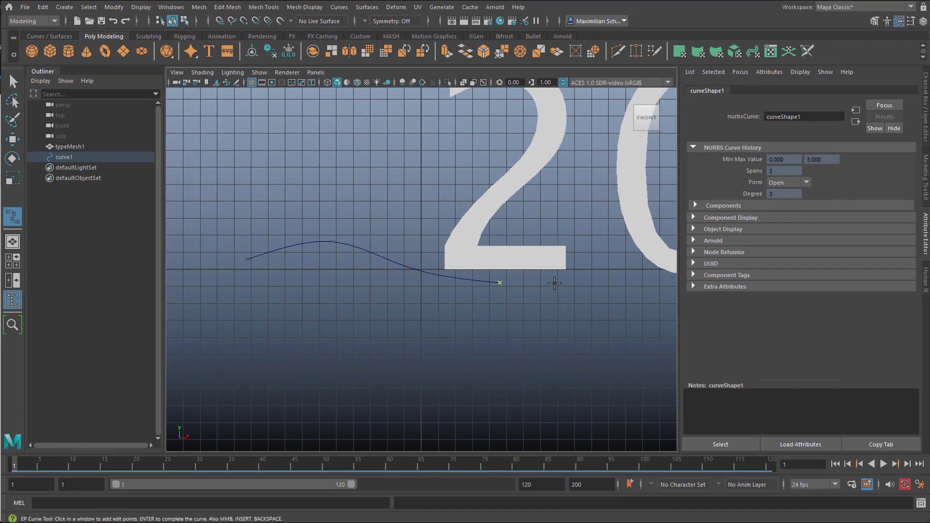
{"action": "key", "text": "q"}
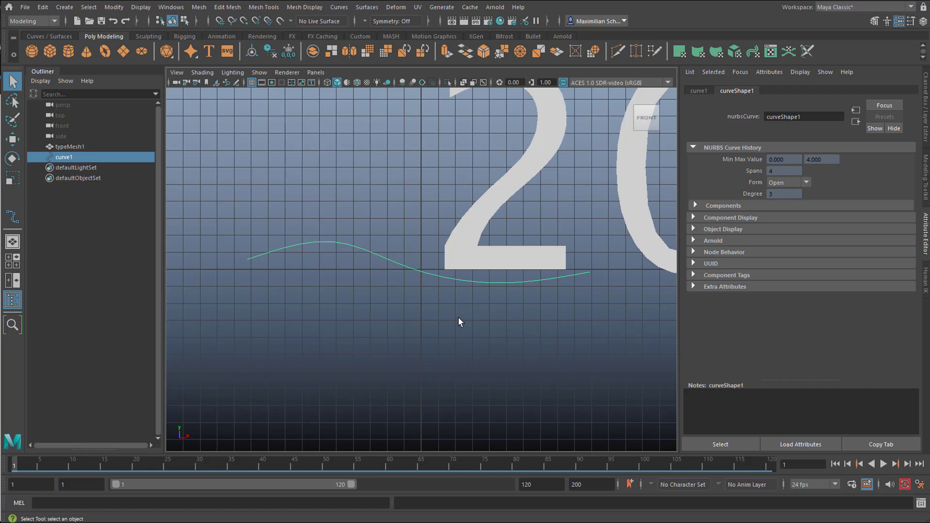
- Draw the second EP curve, curve2, and maximize the top view
{"action": "key", "text": "ctrl+f"}
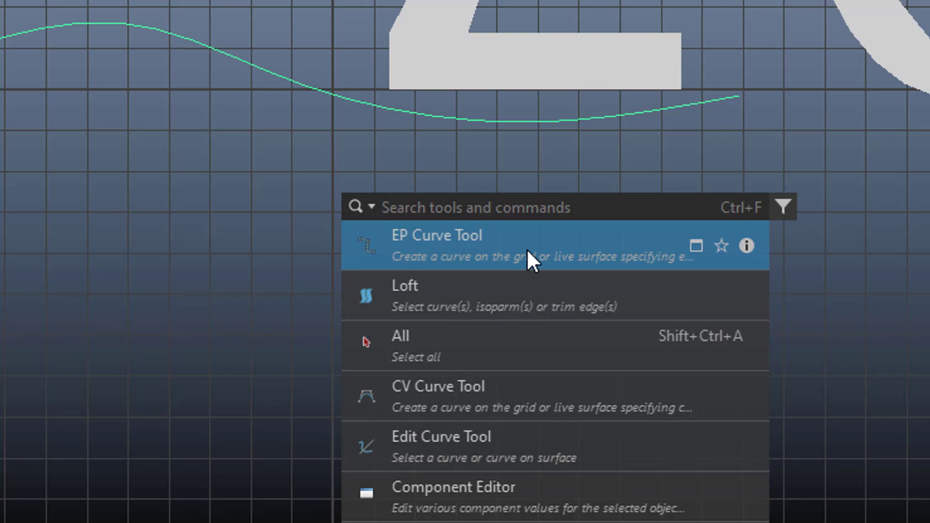
{"action": "left_click", "coordinate": [501, 335]}
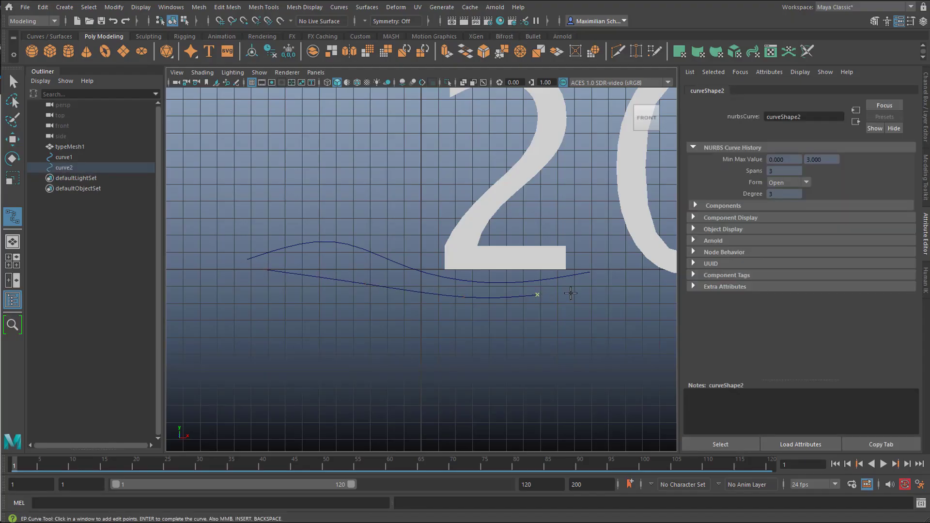
{"action": "key", "text": "Return"}
{"action": "key", "text": "q"}
{"action": "key", "text": "space"}
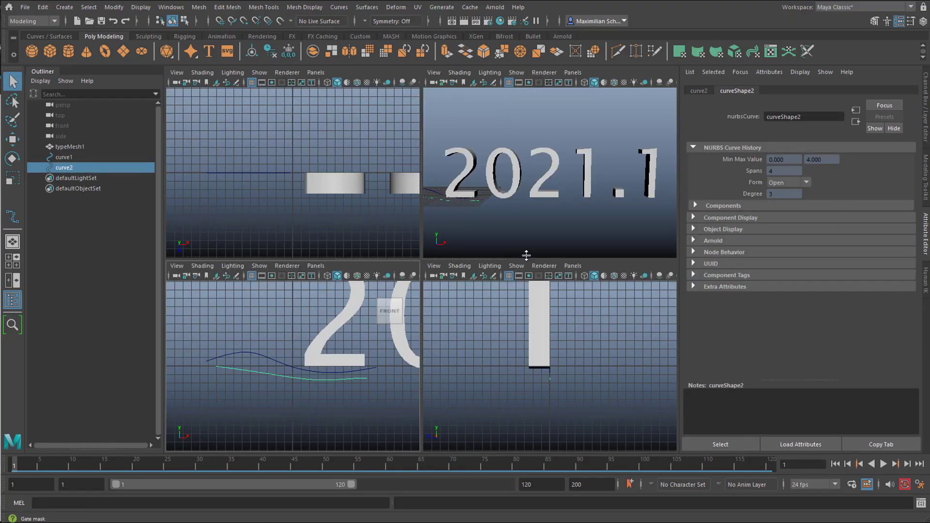
{"action": "key", "text": "space"}
{"action": "scroll", "coordinate": [234, 361], "scroll_direction": "down", "scroll_amount": 6}
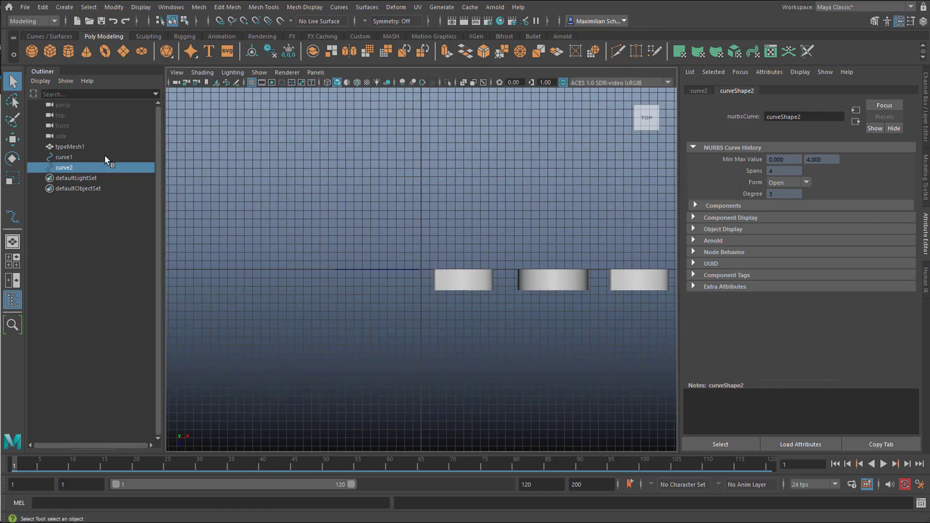
- Move curve1 8.862 units back along Z
{"action": "left_click", "coordinate": [71, 158]}
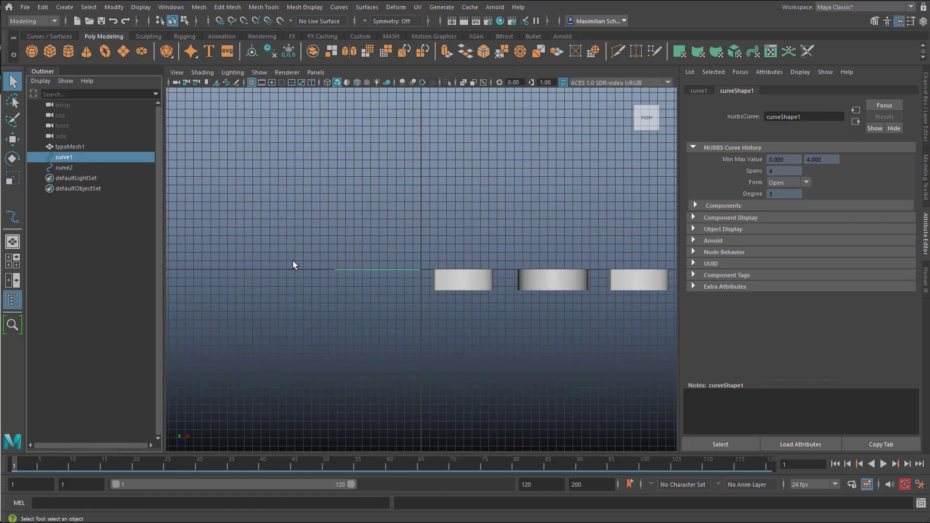
{"action": "key", "text": "w"}
{"action": "left_click_drag", "start_coordinate": [426, 308], "coordinate": [410, 232]}
- Loft curve1 and curve2 into loftedSurface1 and orbit the perspective view to inspect it
{"action": "left_click", "coordinate": [389, 269], "text": "shift"}
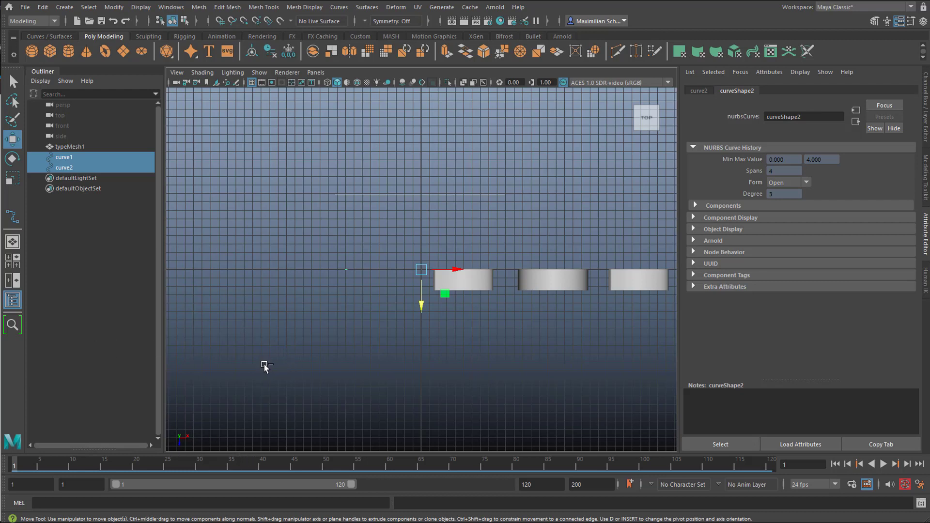
{"action": "key", "text": "ctrl+f"}
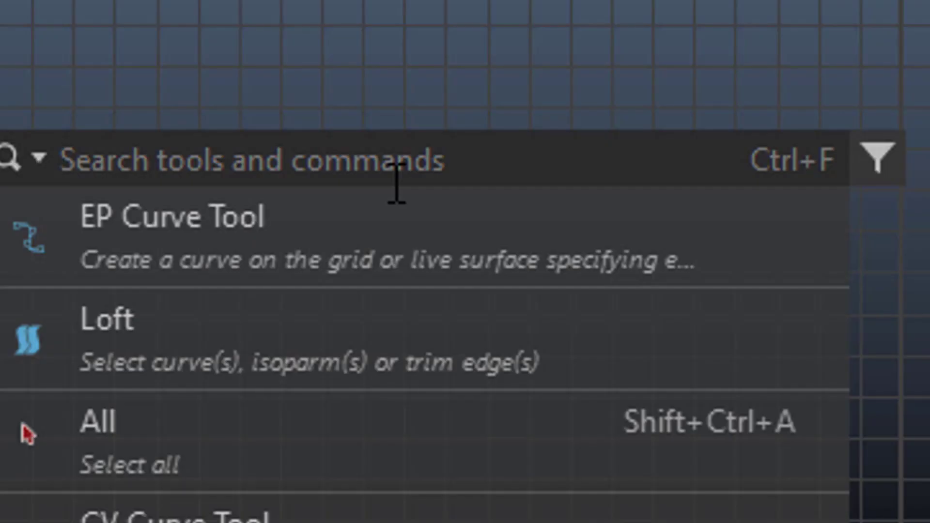
{"action": "type", "text": "loft"}
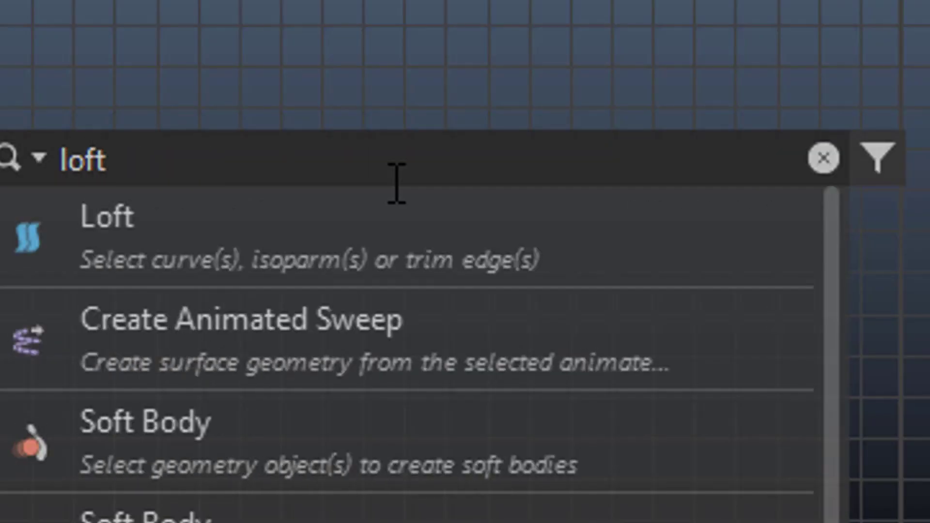
{"action": "left_click", "coordinate": [322, 223]}
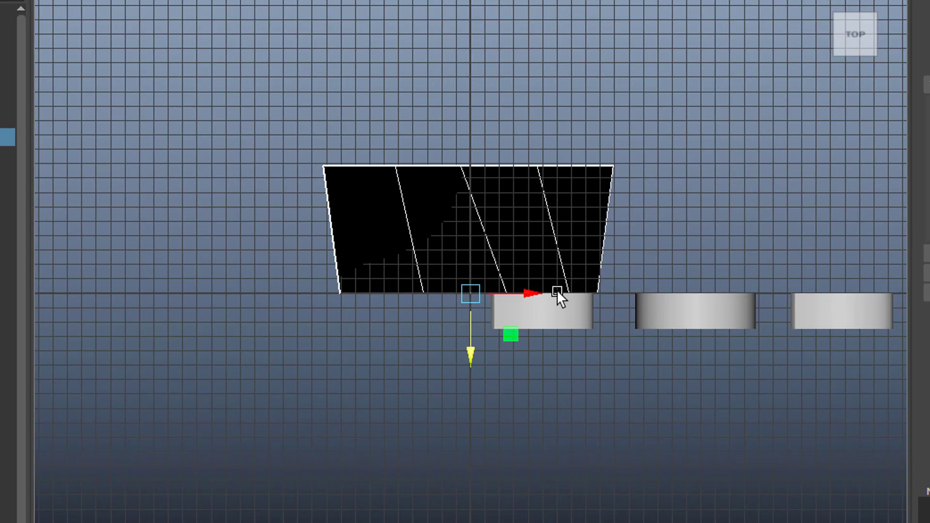
{"action": "key", "text": "space"}
{"action": "key", "text": "space"}
{"action": "left_click_drag", "start_coordinate": [591, 347], "coordinate": [653, 318], "text": "alt"}
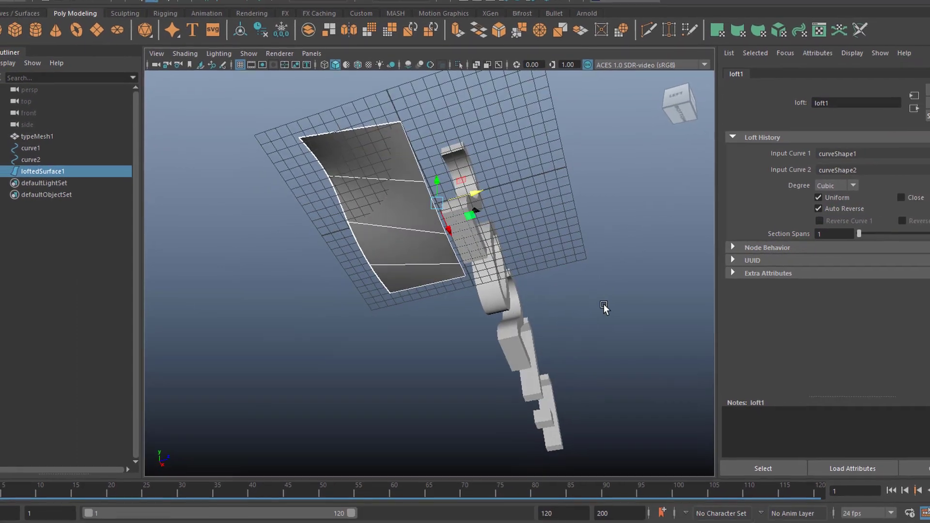
{"action": "left_click_drag", "start_coordinate": [585, 296], "coordinate": [585, 296], "text": "alt"}
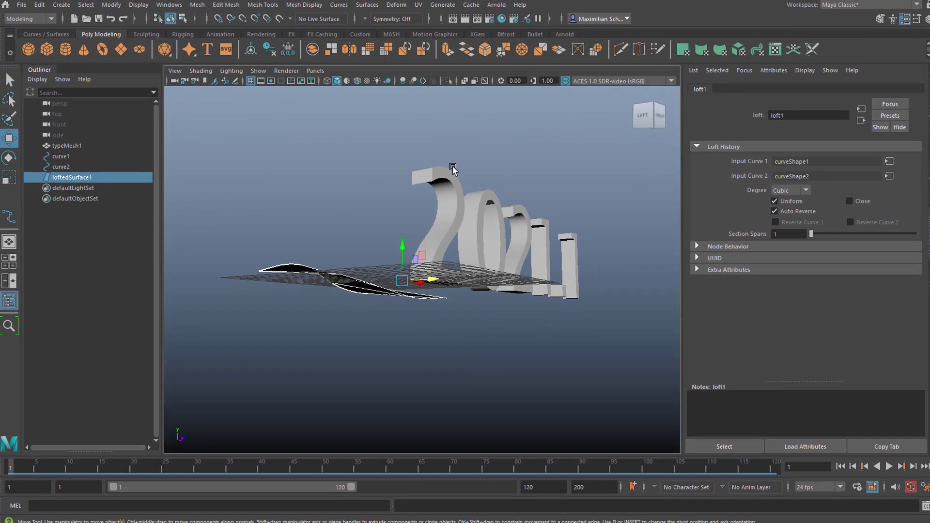
- Apply Reverse Direction to loftedSurface1 so it shades grey instead of black
{"action": "left_click", "coordinate": [364, 6]}
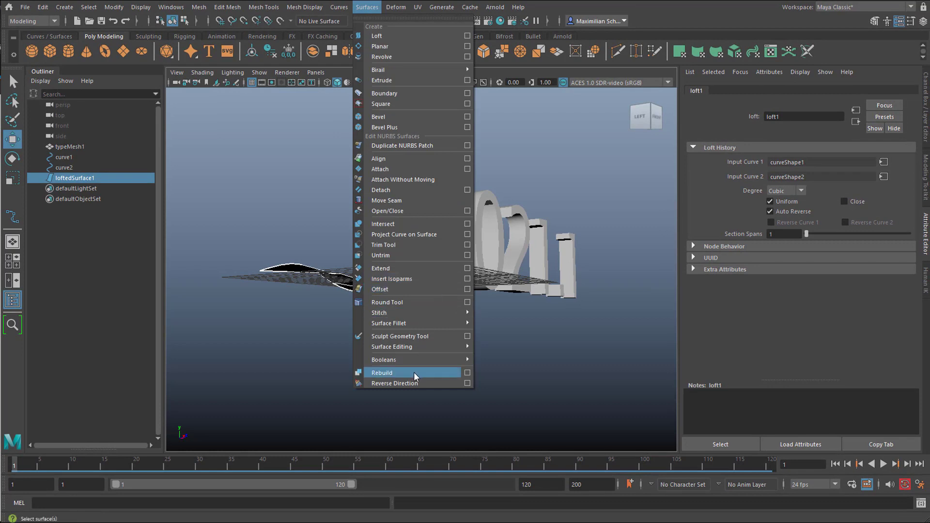
{"action": "left_click", "coordinate": [512, 7]}
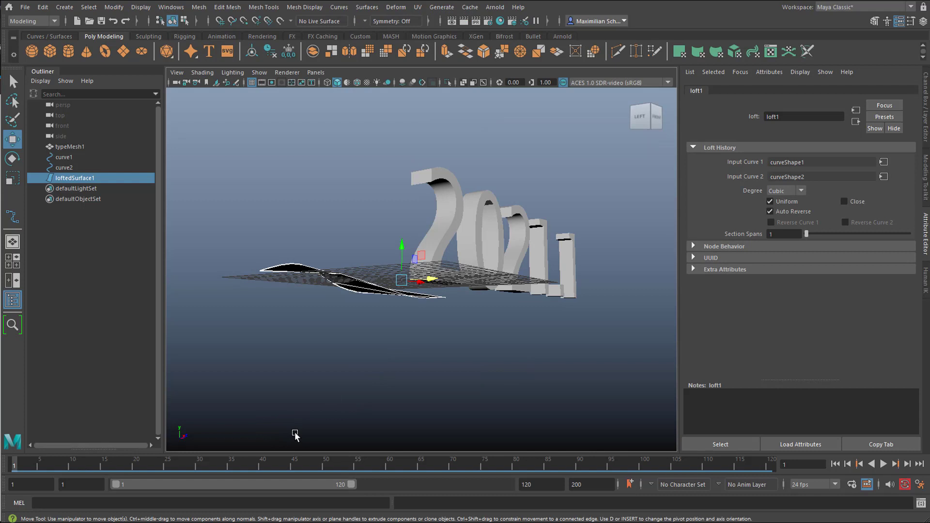
{"action": "left_click", "coordinate": [14, 325]}
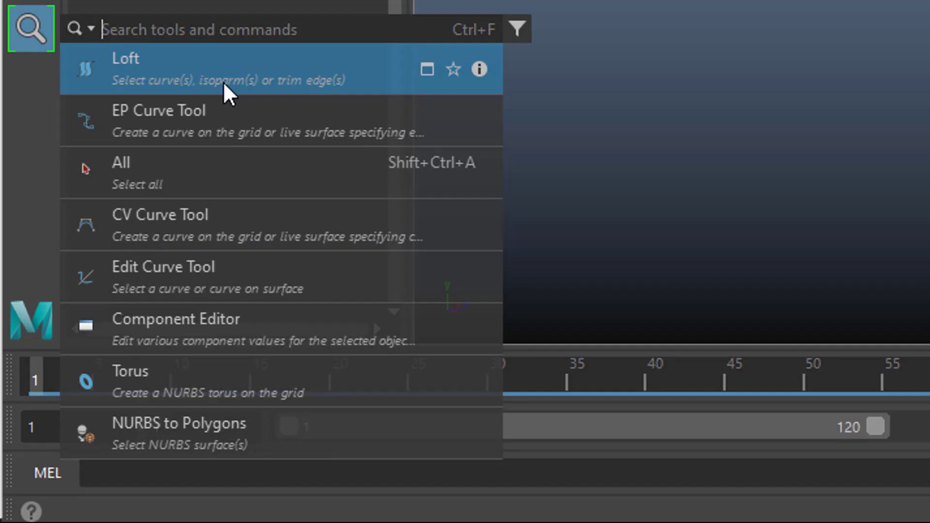
{"action": "type", "text": "reverse"}
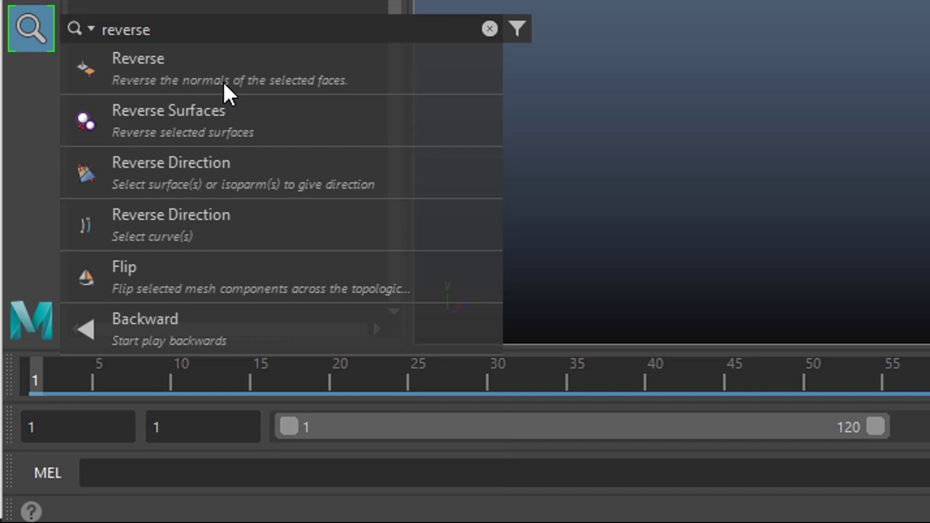
{"action": "left_click", "coordinate": [236, 124]}
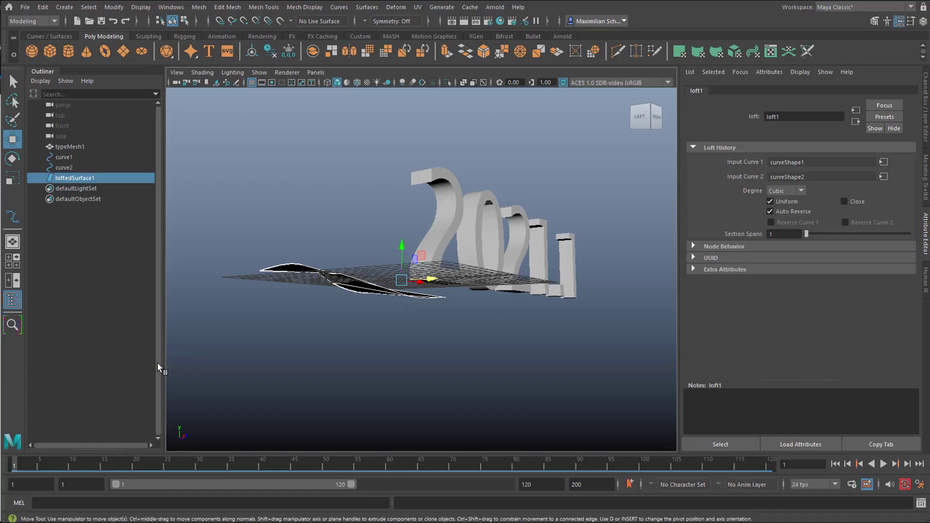
{"action": "left_click_drag", "start_coordinate": [276, 363], "coordinate": [376, 353], "text": "alt"}
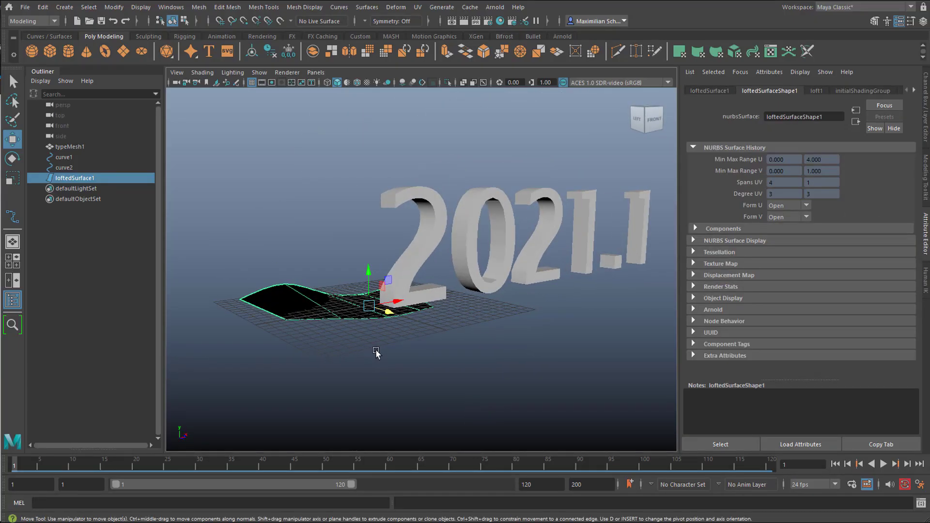
{"action": "left_click_drag", "start_coordinate": [435, 368], "coordinate": [370, 368], "text": "alt"}
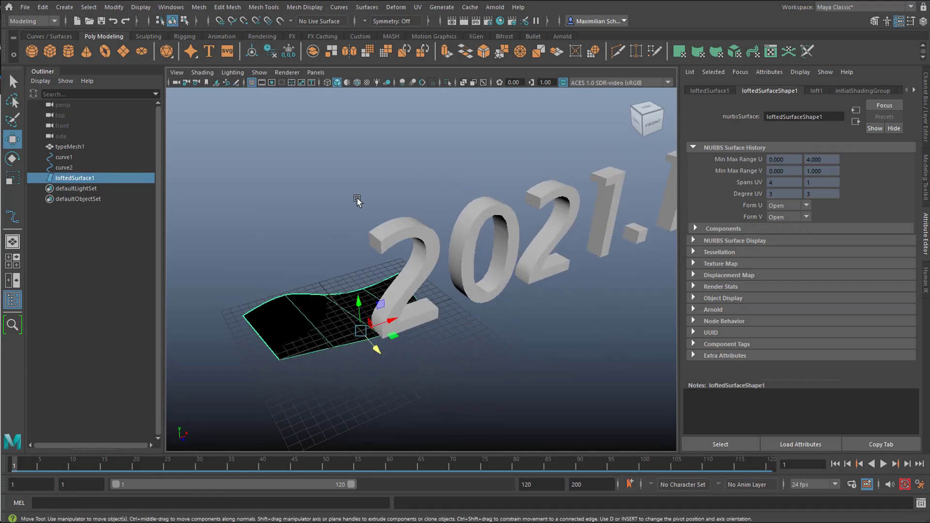
{"action": "left_click", "coordinate": [370, 6]}
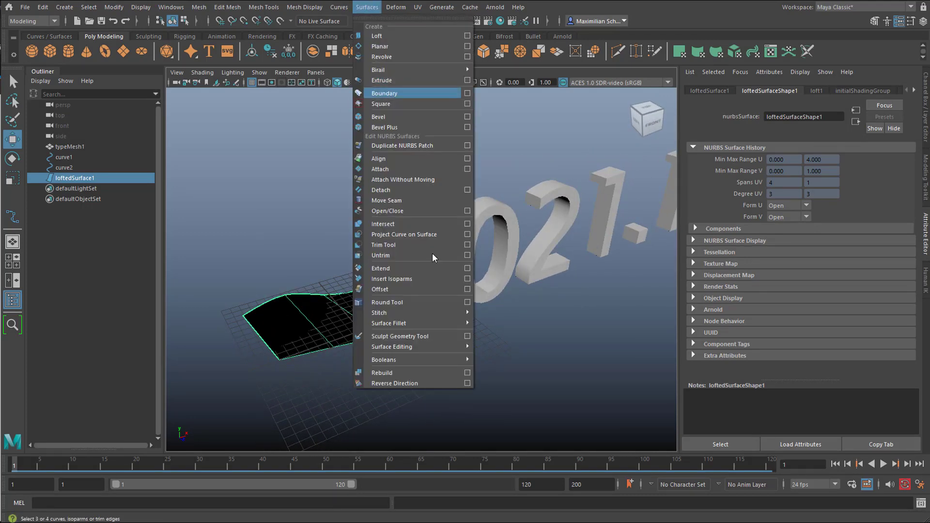
{"action": "left_click", "coordinate": [418, 384]}
{"action": "left_click_drag", "start_coordinate": [453, 390], "coordinate": [472, 378], "text": "alt"}
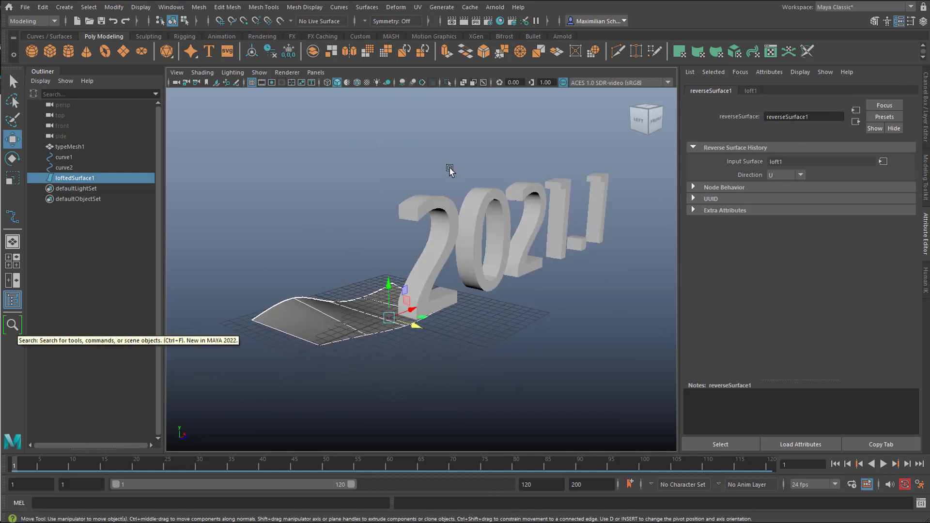
- Look through the Help, Generate and Mesh Display menus, then select the Animation menu set
{"action": "left_click", "coordinate": [517, 8]}
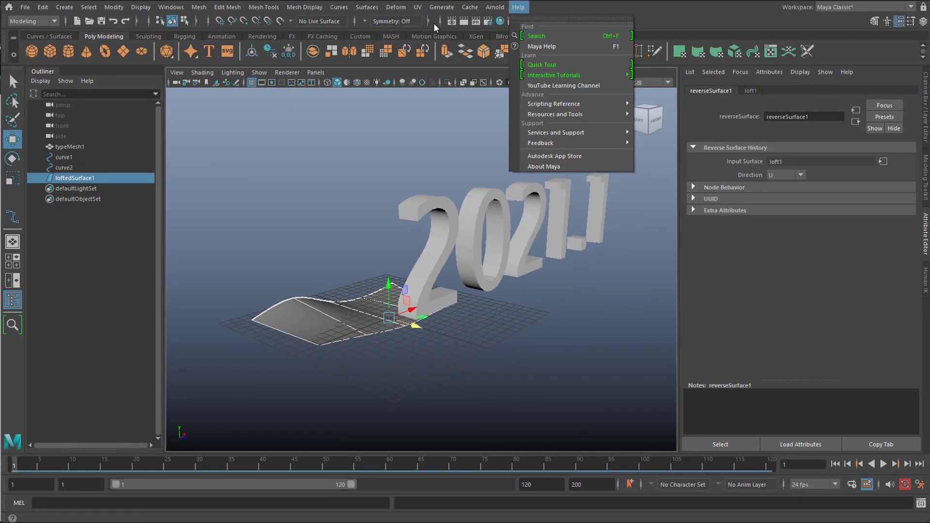
{"action": "left_click", "coordinate": [436, 7]}
{"action": "left_click", "coordinate": [441, 8]}
{"action": "left_click", "coordinate": [310, 7]}
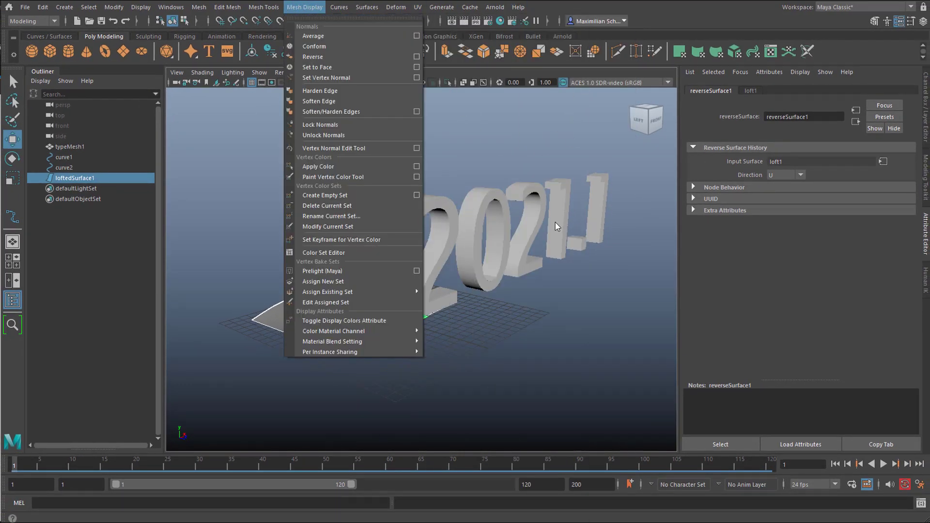
{"action": "left_click", "coordinate": [53, 21]}
{"action": "left_click", "coordinate": [54, 22]}
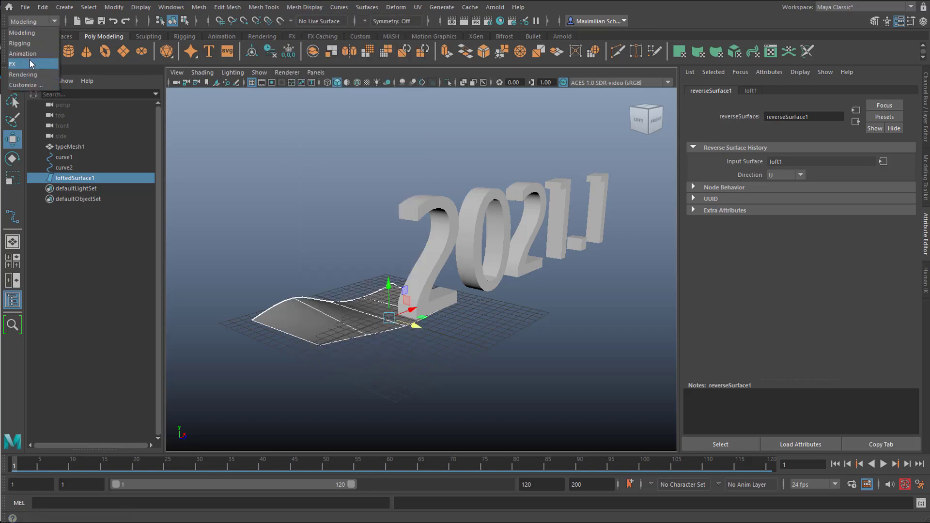
{"action": "left_click", "coordinate": [32, 55]}
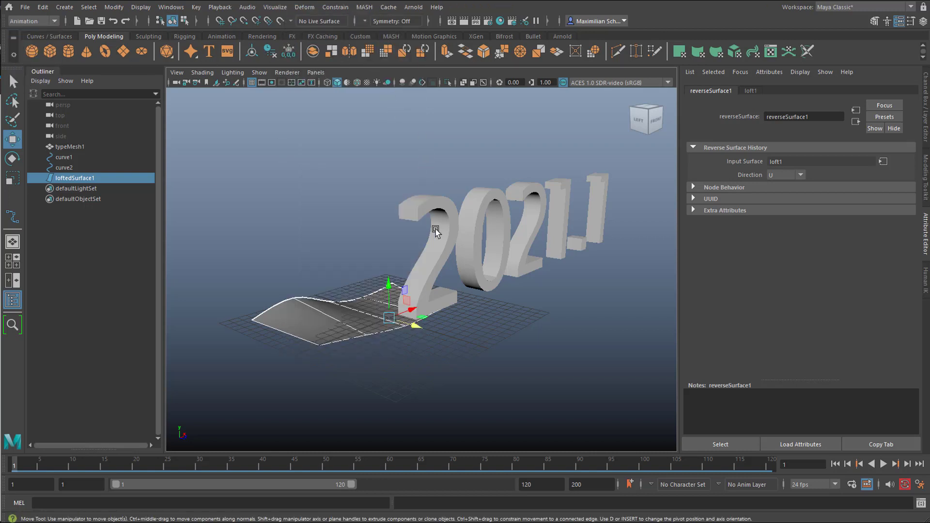
{"action": "left_click_drag", "start_coordinate": [489, 304], "coordinate": [447, 288], "text": "alt"}
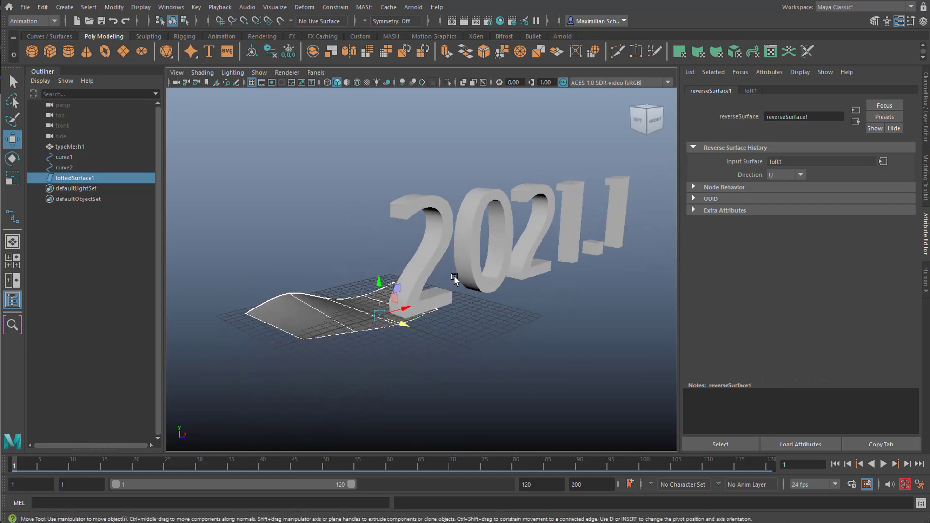
{"action": "left_click_drag", "start_coordinate": [522, 309], "coordinate": [506, 273], "text": "alt"}
- Start a new scene without saving, then open Help's View All Interactive Tutorials page
{"action": "key", "text": "ctrl+n"}
{"action": "left_click", "coordinate": [478, 260]}
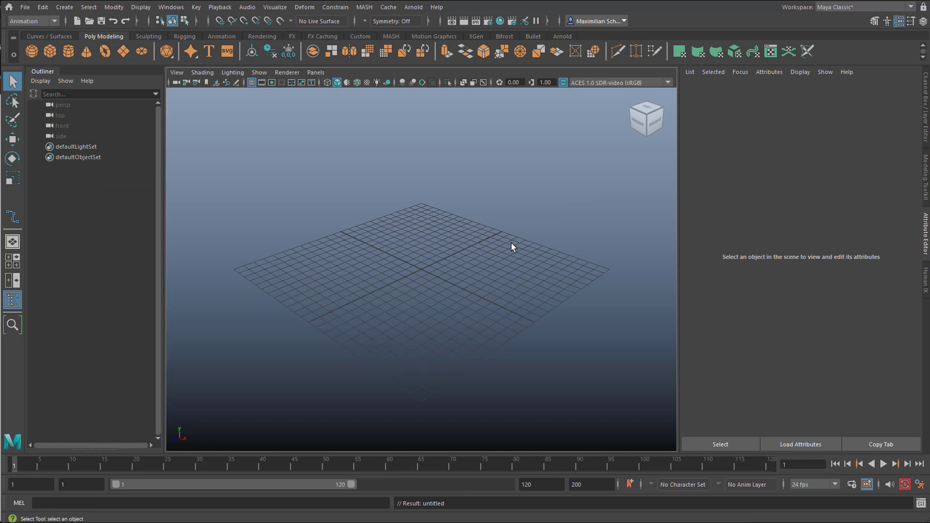
{"action": "left_click", "coordinate": [437, 11]}
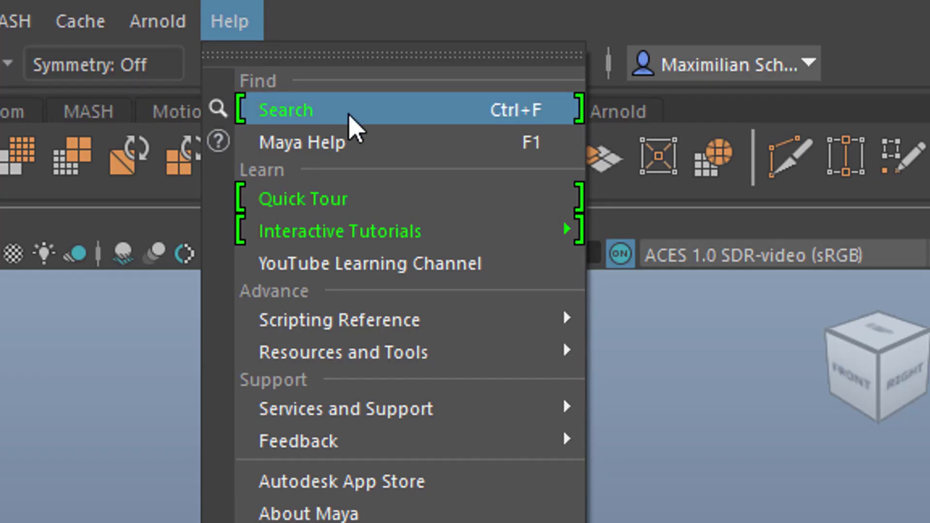
{"action": "mouse_move", "coordinate": [487, 74]}
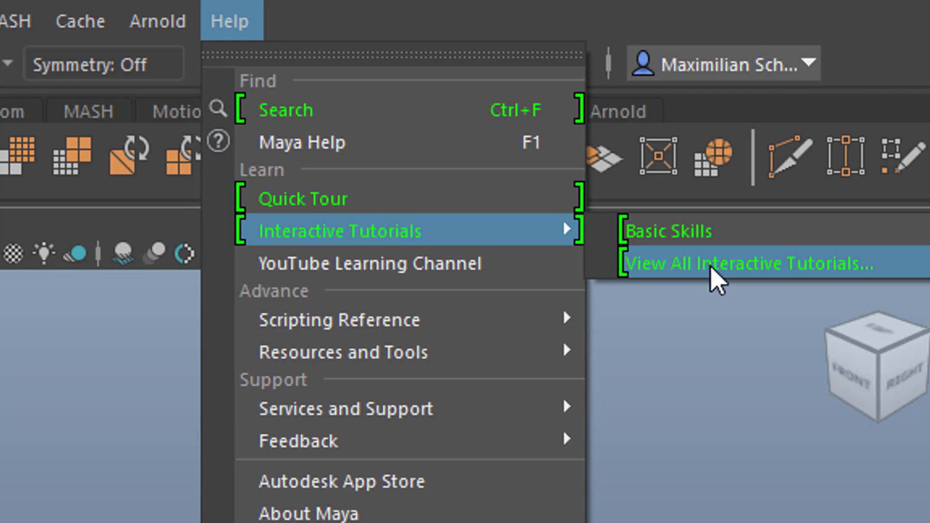
{"action": "left_click", "coordinate": [738, 266]}
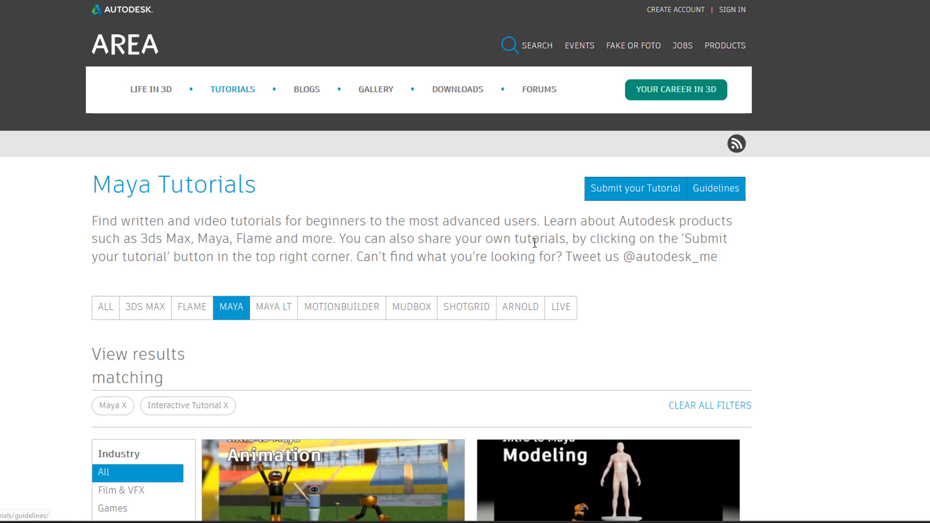
- Scroll the AREA results to the Maya interactive tutorial cards for Modeling, Animation and more
{"action": "scroll", "coordinate": [300, 243], "scroll_direction": "down", "scroll_amount": 6}
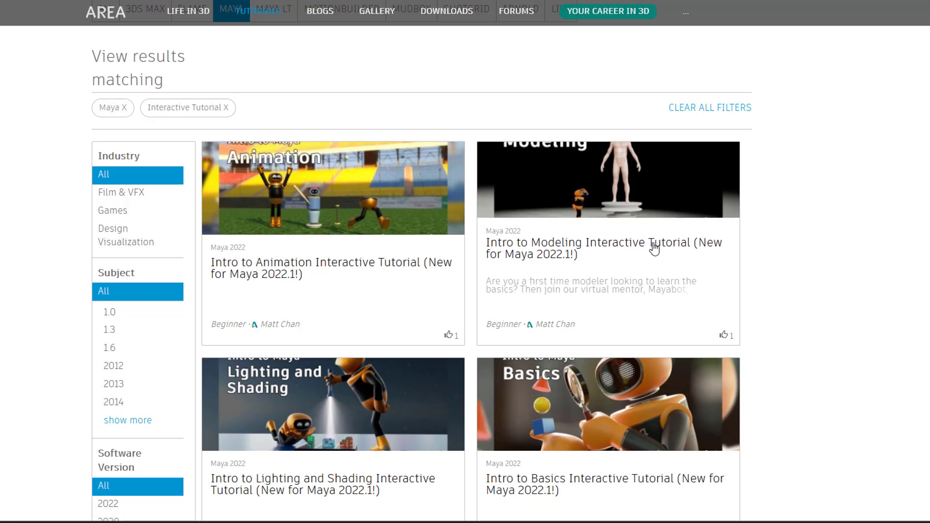
{"action": "scroll", "coordinate": [629, 253], "scroll_direction": "down", "scroll_amount": 3}
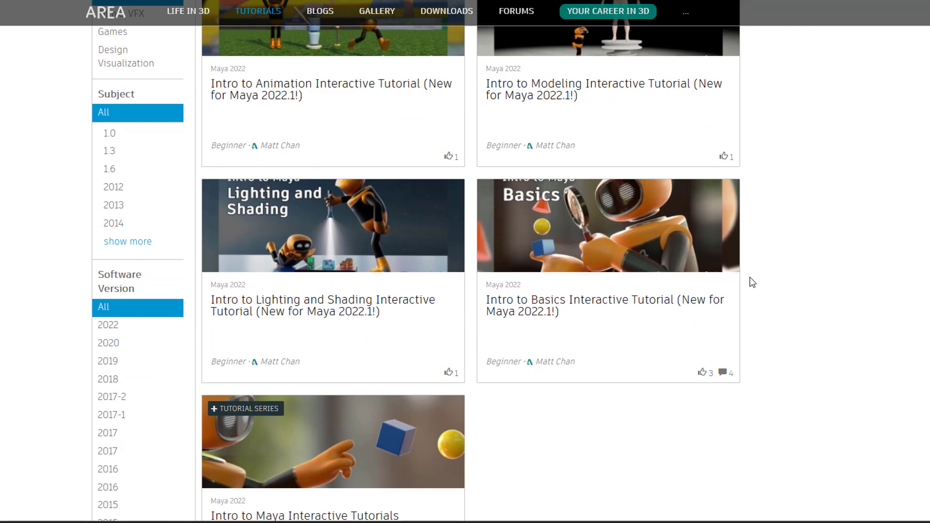
{"action": "scroll", "coordinate": [788, 177], "scroll_direction": "up", "scroll_amount": 3}
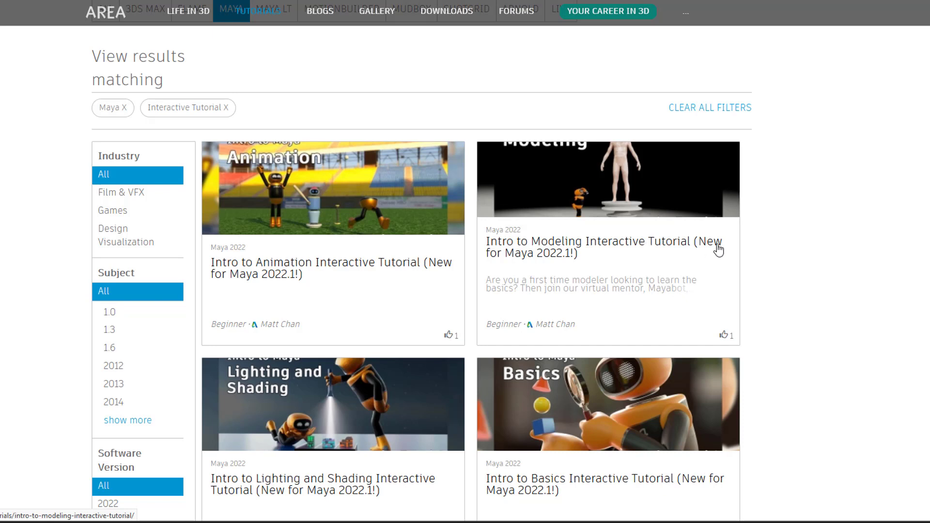
- Open the Intro to Modeling tutorial page and download interactive_modeling.ma.zip
{"action": "left_click", "coordinate": [647, 248]}
{"action": "scroll", "coordinate": [655, 277], "scroll_direction": "down", "scroll_amount": 5}
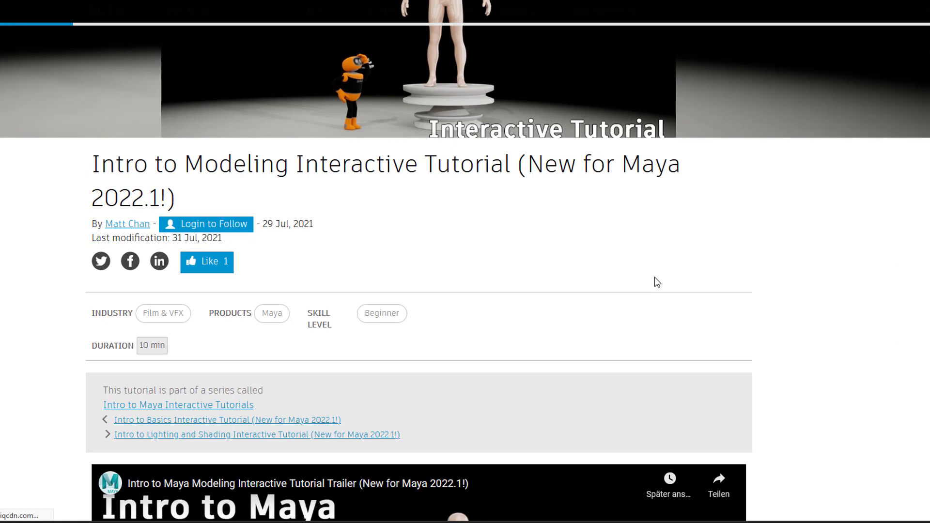
{"action": "scroll", "coordinate": [658, 276], "scroll_direction": "down", "scroll_amount": 12}
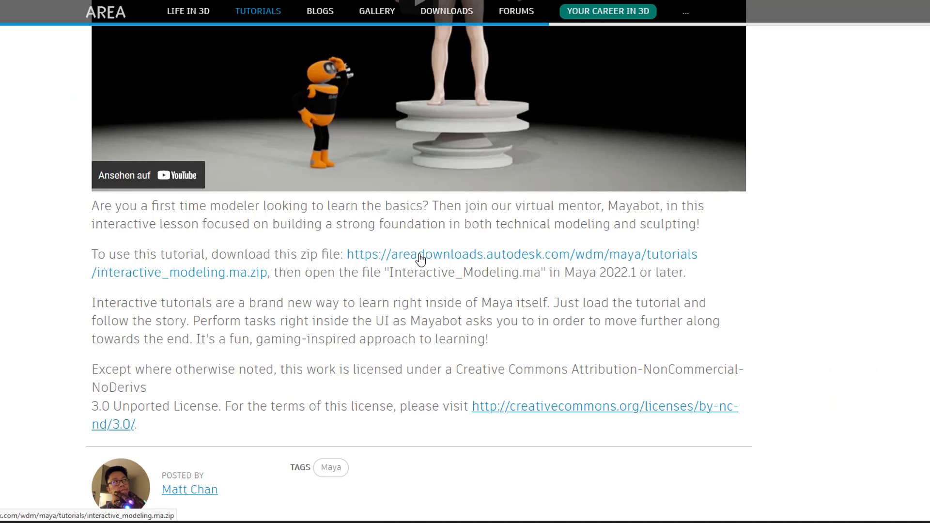
{"action": "left_click", "coordinate": [421, 260]}
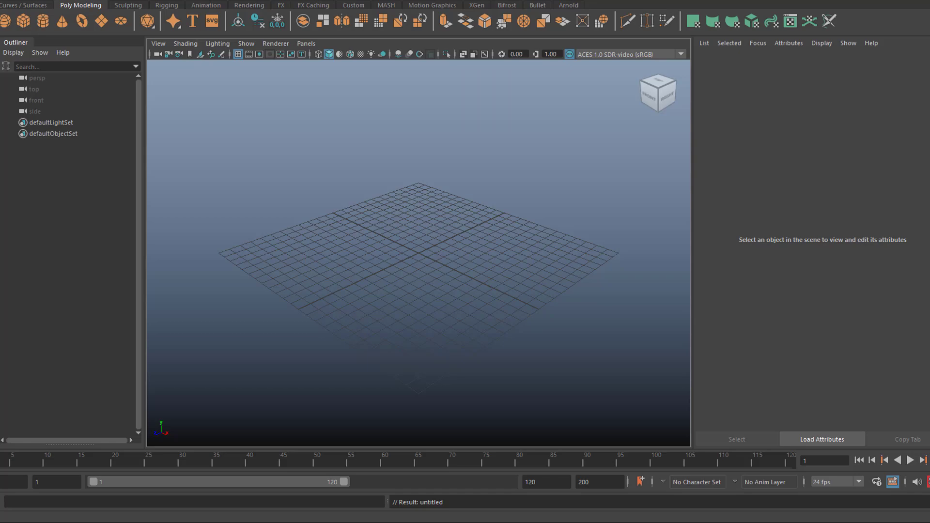
- Open the Interactive_Modeling.ma scene through File > Open Scene
{"action": "left_click", "coordinate": [25, 7]}
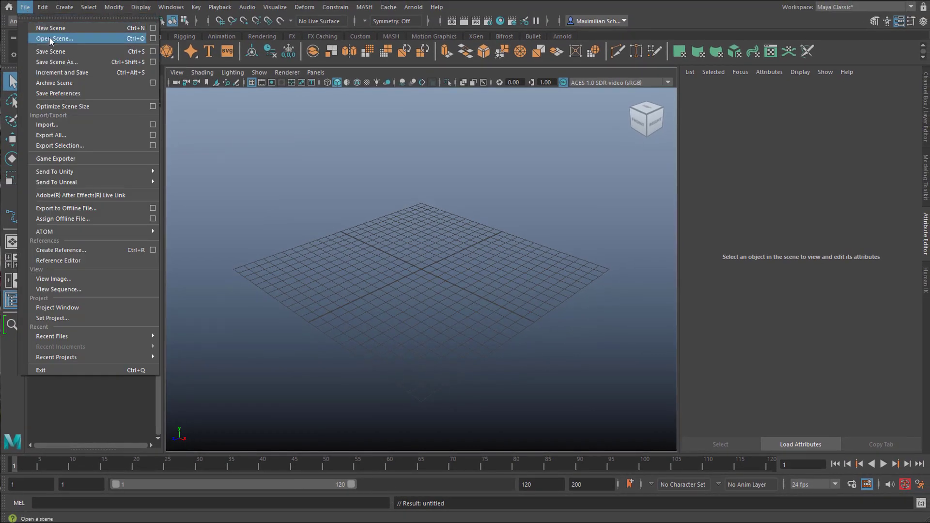
{"action": "left_click", "coordinate": [50, 39]}
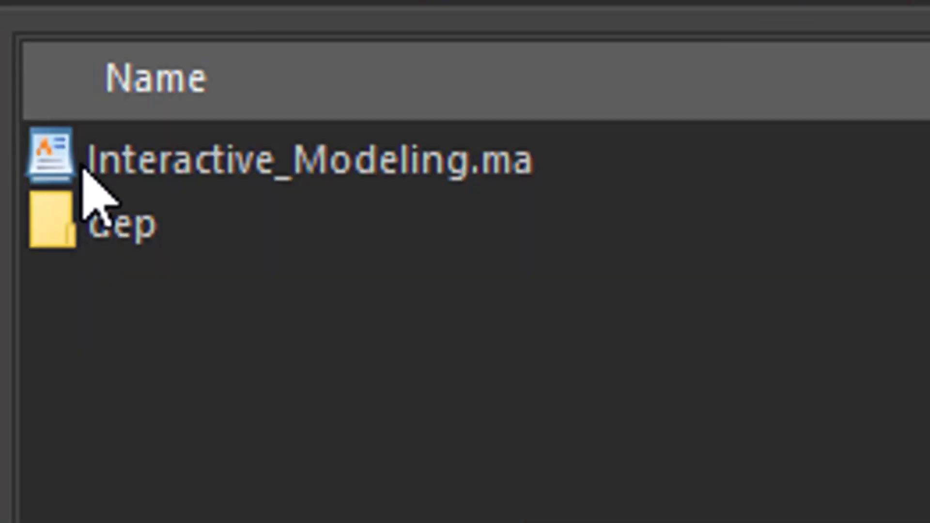
{"action": "left_click", "coordinate": [80, 178]}
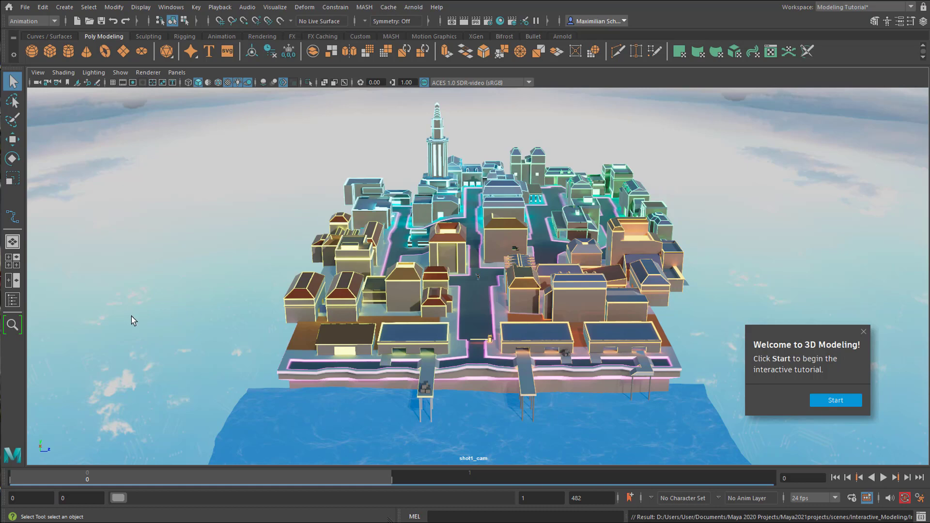
{"action": "left_click", "coordinate": [12, 301]}
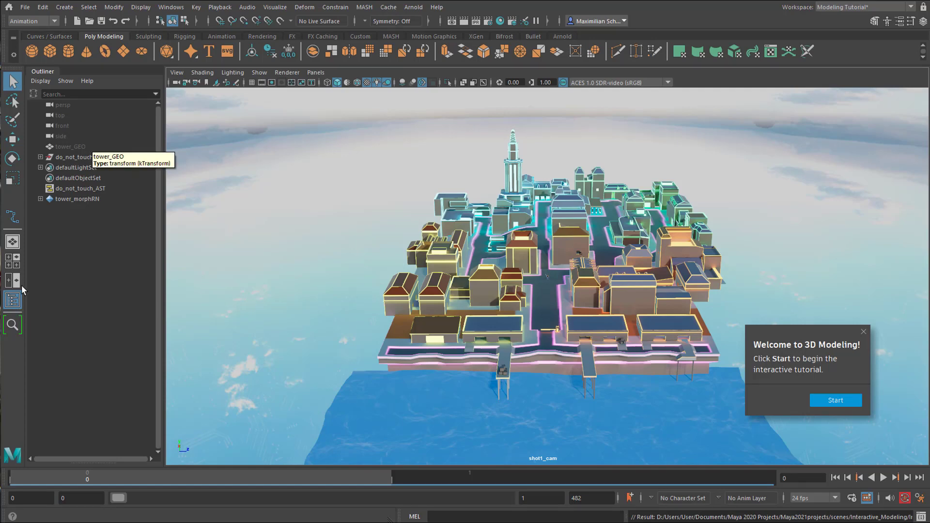
{"action": "left_click", "coordinate": [13, 300]}
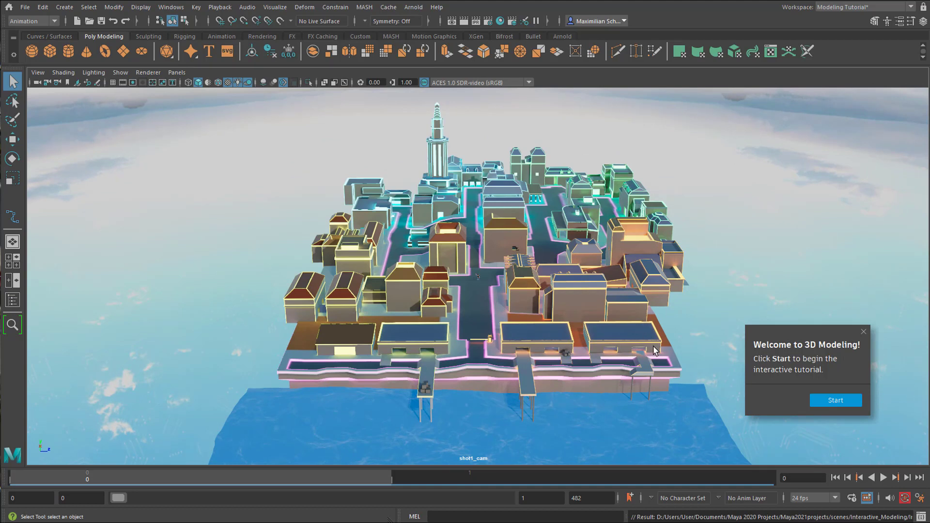
- Start the modeling tutorial, then tumble and dolly the camera in toward the city buildings
{"action": "left_click", "coordinate": [828, 400]}
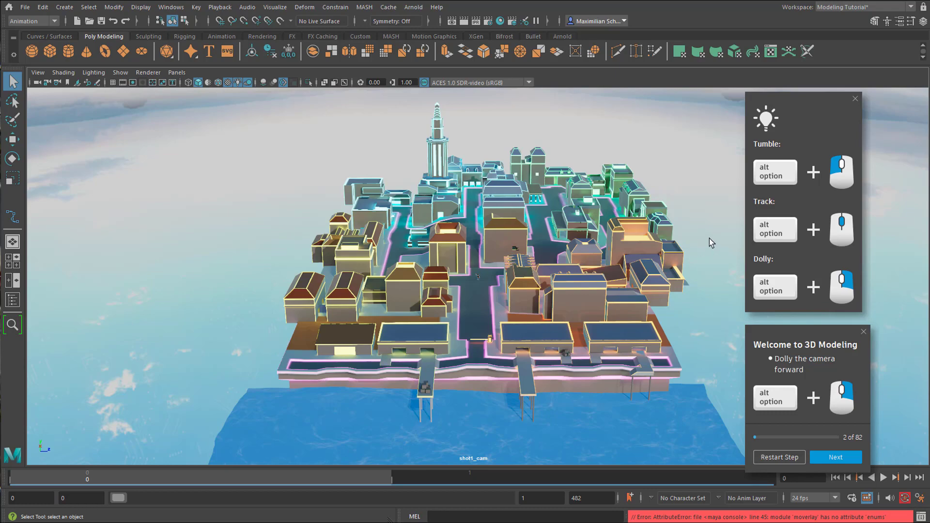
{"action": "mouse_move", "coordinate": [501, 289]}
{"action": "left_mouse_down", "text": "alt"}
{"action": "mouse_move", "coordinate": [499, 228]}
{"action": "mouse_move", "coordinate": [494, 288]}
{"action": "left_mouse_up", "text": "alt"}
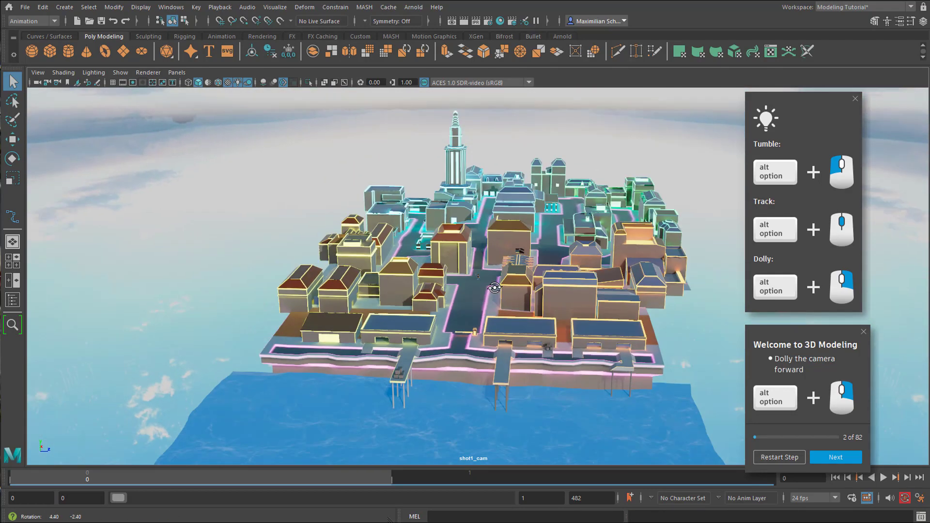
{"action": "right_click_drag", "start_coordinate": [532, 286], "coordinate": [613, 318], "text": "alt"}
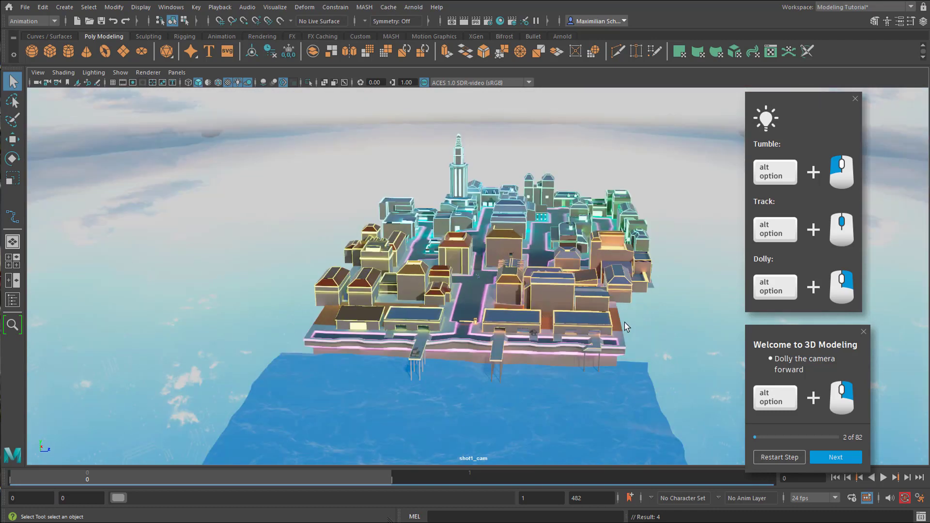
{"action": "left_click_drag", "start_coordinate": [571, 351], "coordinate": [518, 305], "text": "alt"}
{"action": "right_click_drag", "start_coordinate": [518, 305], "coordinate": [524, 296], "text": "alt"}
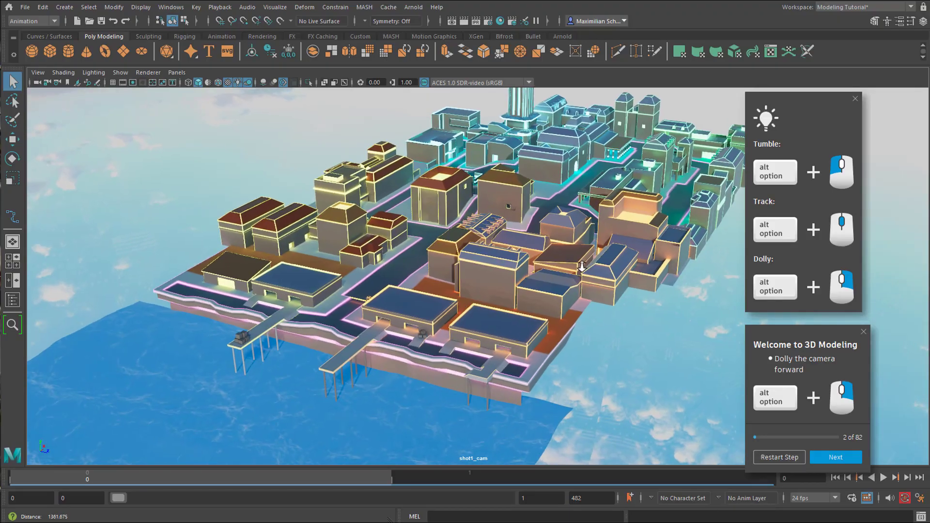
{"action": "right_click_drag", "start_coordinate": [411, 383], "coordinate": [476, 381], "text": "alt"}
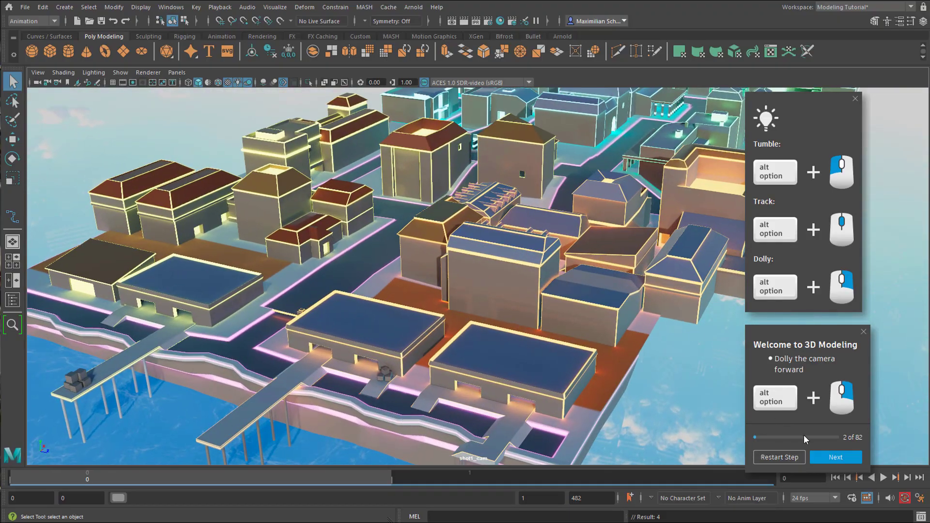
- Go to tutorial step 3 of 82, which shows the orange MAYA robot
{"action": "left_click", "coordinate": [841, 458]}
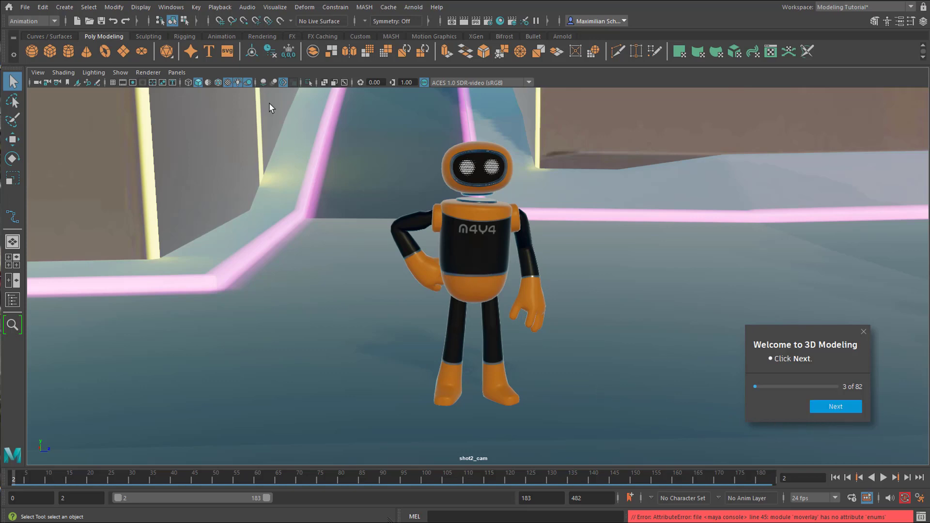
{"action": "left_click", "coordinate": [171, 6]}
{"action": "mouse_move", "coordinate": [191, 62]}
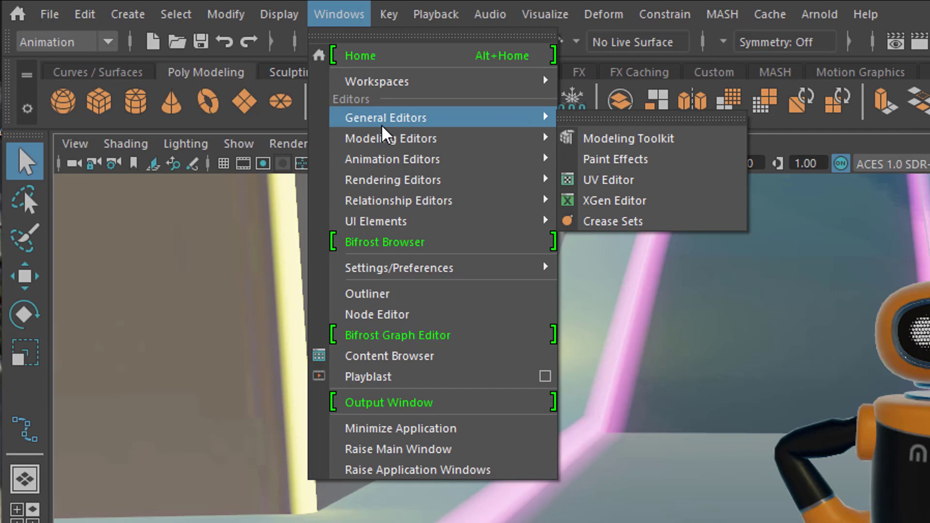
{"action": "mouse_move", "coordinate": [393, 119]}
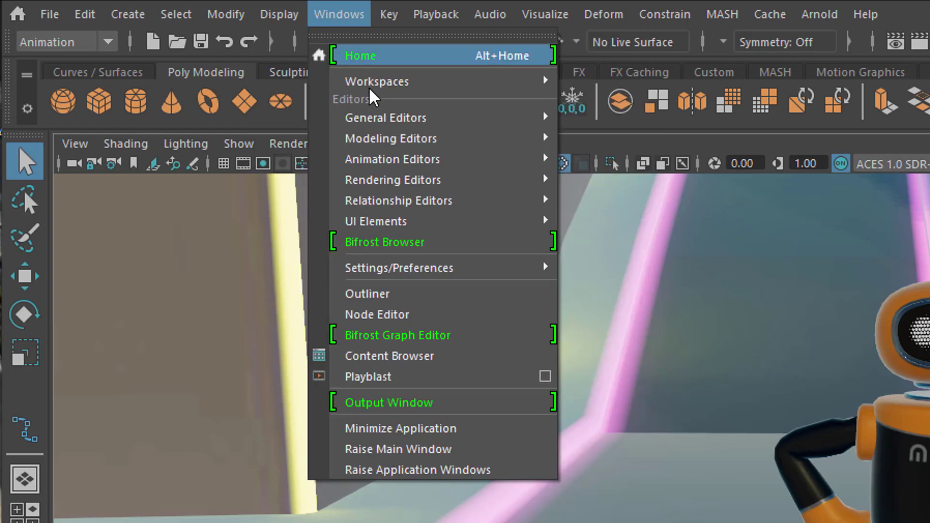
{"action": "left_click", "coordinate": [397, 356]}
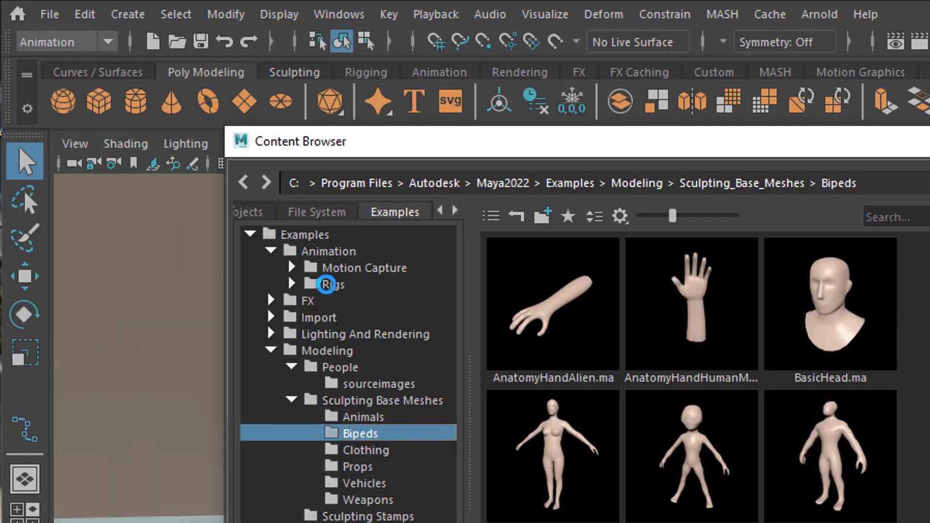
{"action": "left_click", "coordinate": [319, 285]}
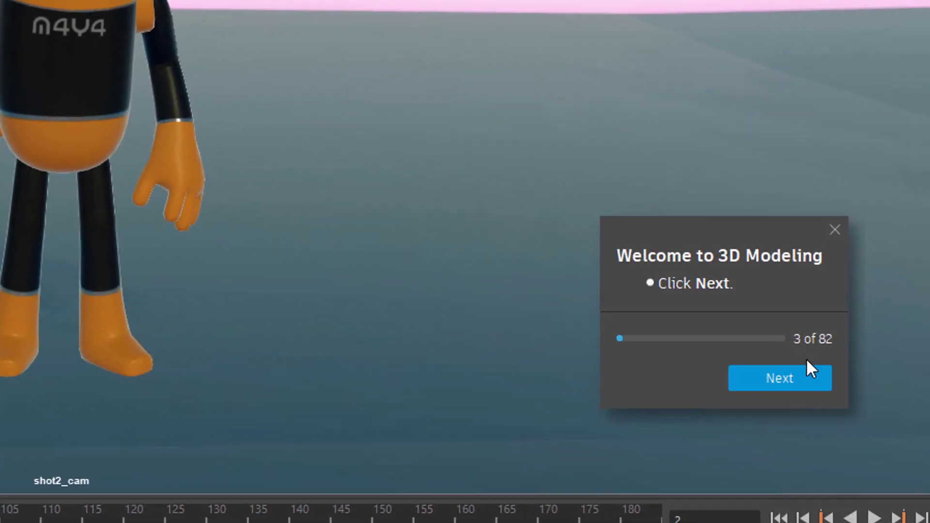
- Step the tutorial past the welcome and first-object pages to step 8, Create a cylinder
{"action": "left_click", "coordinate": [792, 376]}
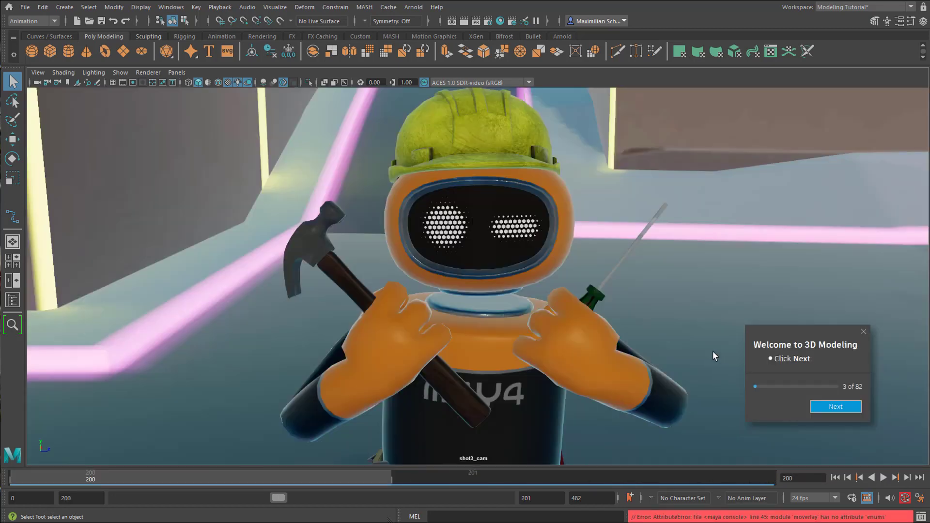
{"action": "left_click", "coordinate": [839, 407]}
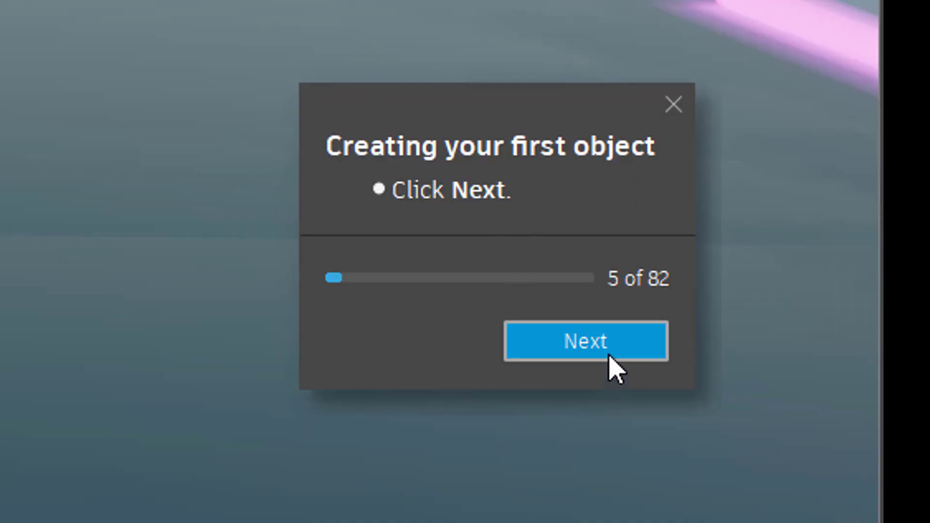
{"action": "left_click", "coordinate": [612, 347]}
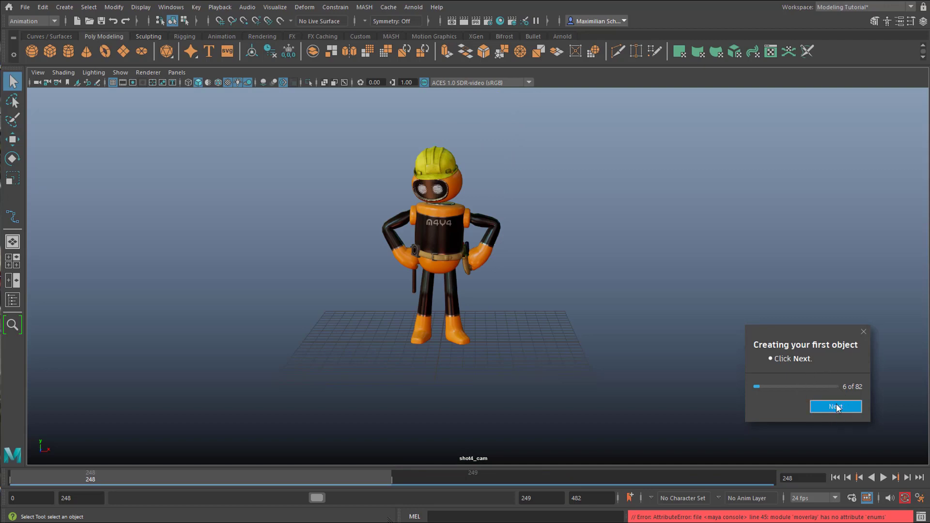
{"action": "left_click", "coordinate": [841, 406]}
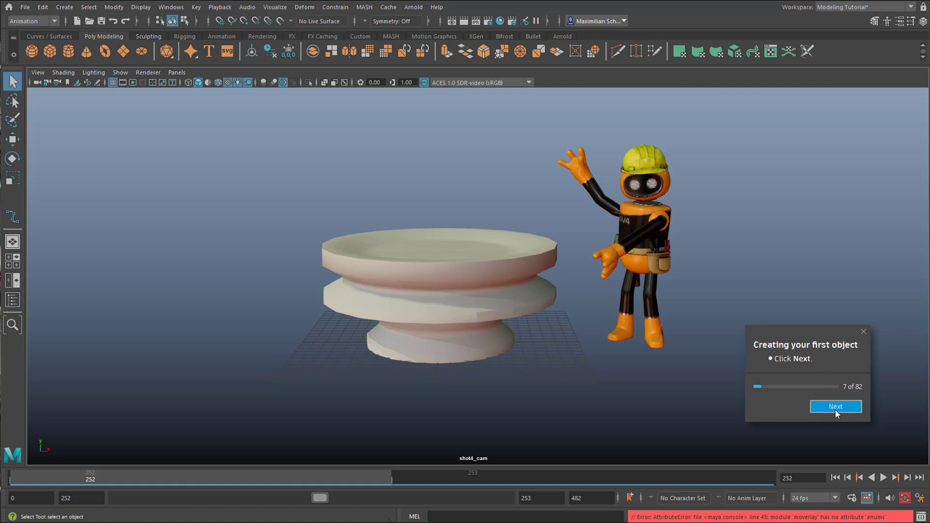
{"action": "left_click", "coordinate": [835, 406]}
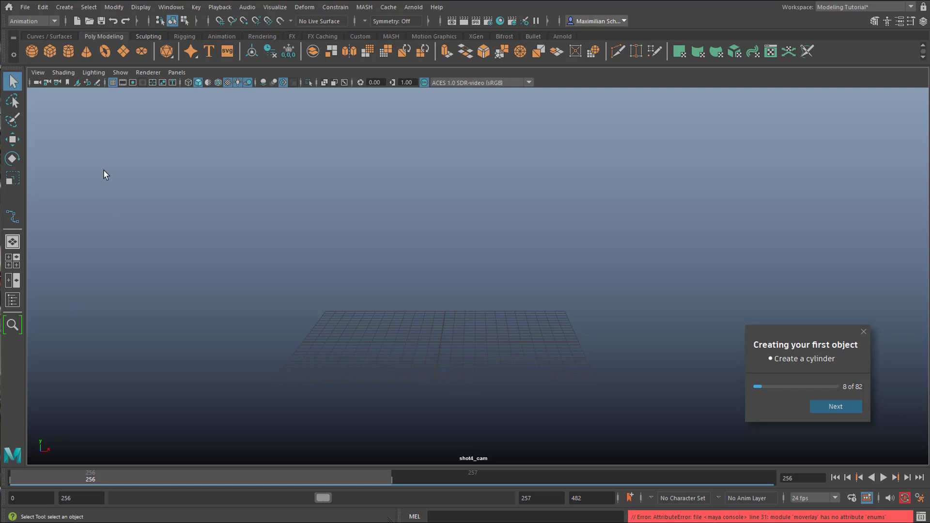
- Add a polygon cylinder from the shelf and move the tutorial to step 10, Re-shaping an object
{"action": "left_click", "coordinate": [68, 51]}
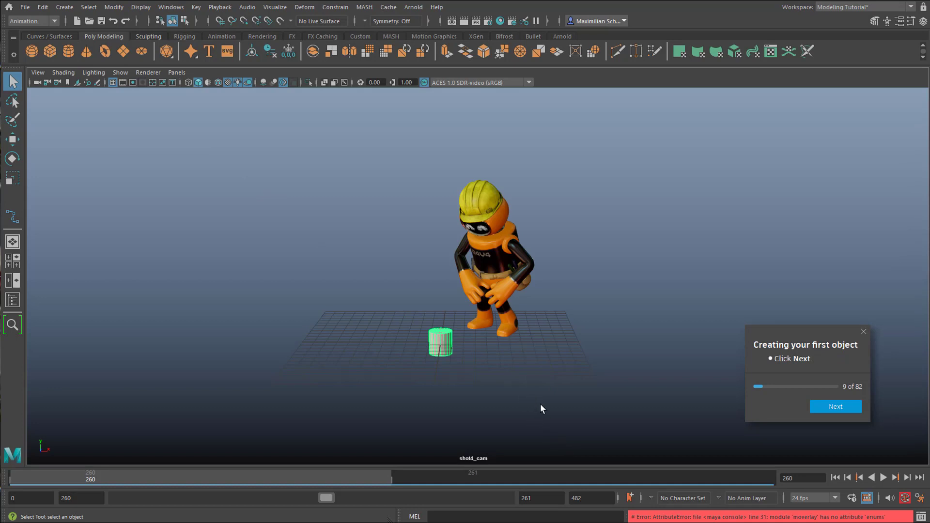
{"action": "left_click", "coordinate": [835, 405]}
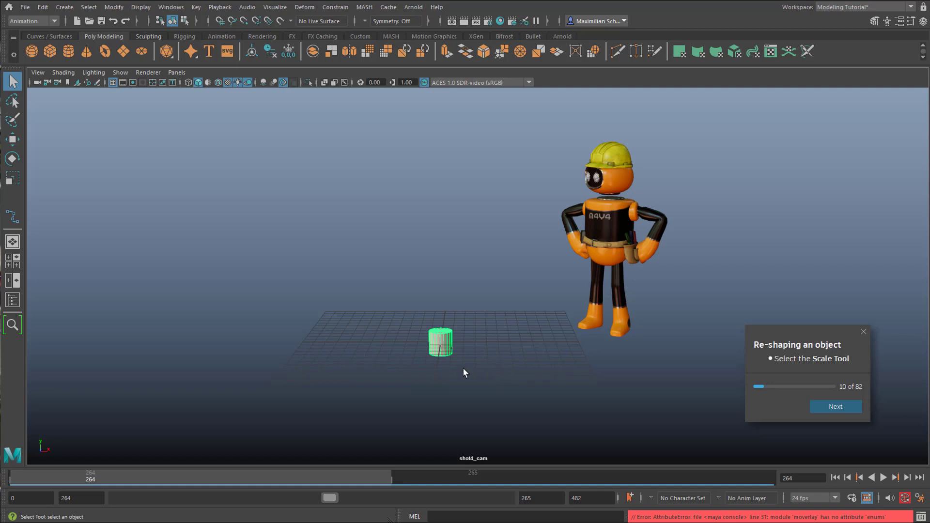
- Scale the cylinder taller along Y only and advance the tutorial to step 13
{"action": "key", "text": "r"}
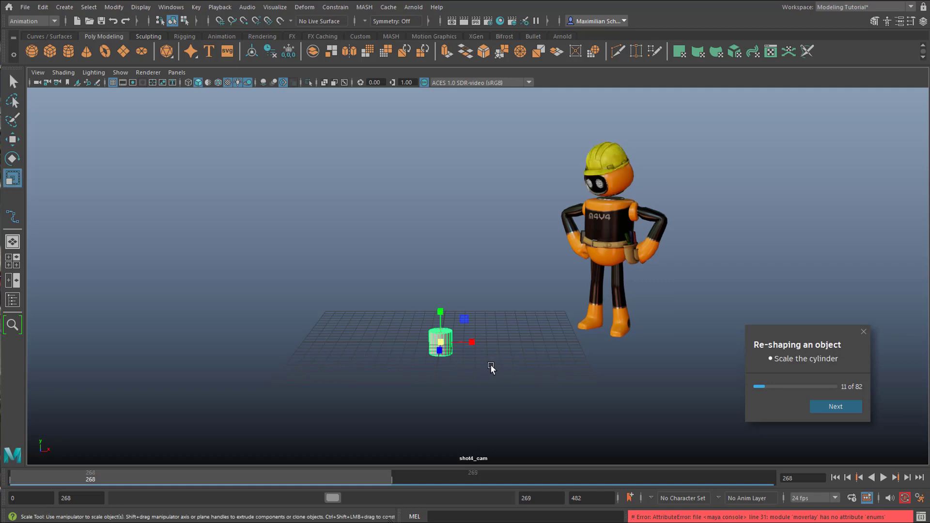
{"action": "left_click_drag", "start_coordinate": [439, 315], "coordinate": [434, 272]}
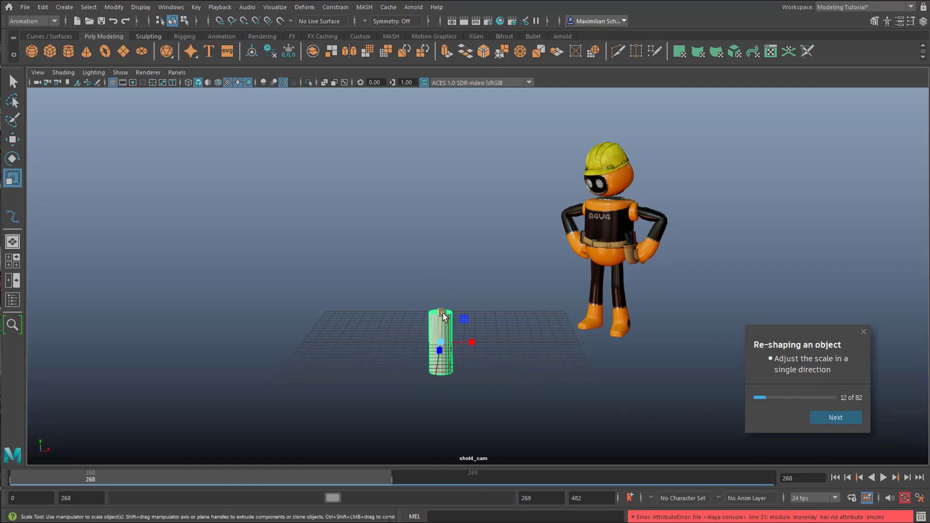
{"action": "left_click", "coordinate": [770, 448]}
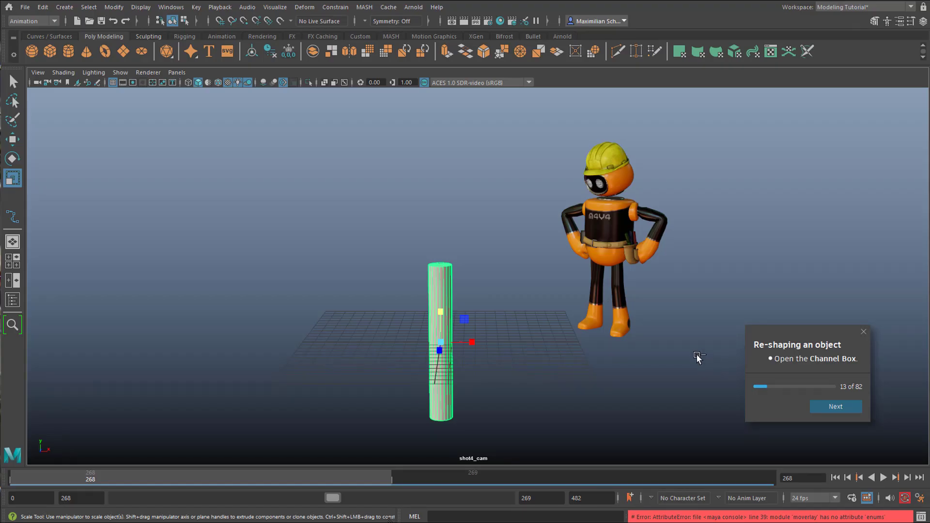
- Switch to the Channel Box to list pCylinder1's transform values, including Scale Y 6.832
{"action": "key", "text": "ctrl+a"}
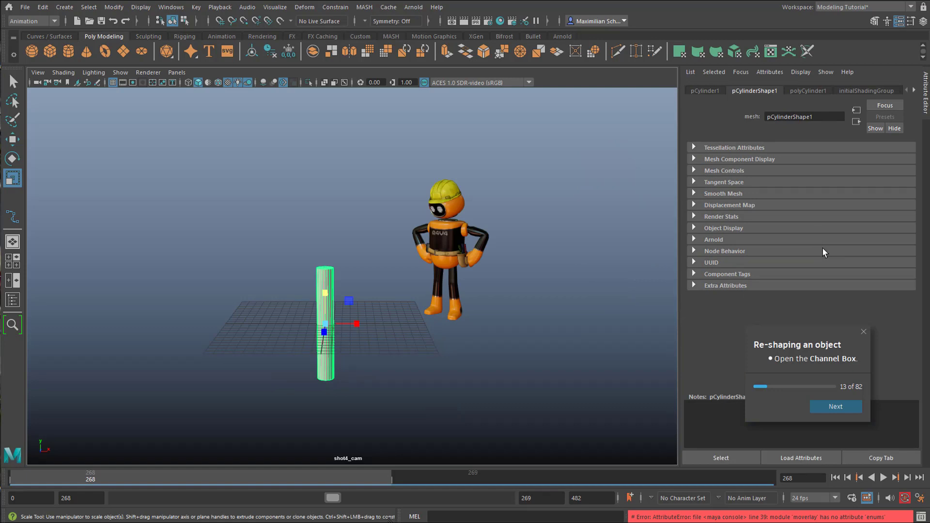
{"action": "key", "text": "ctrl+a"}
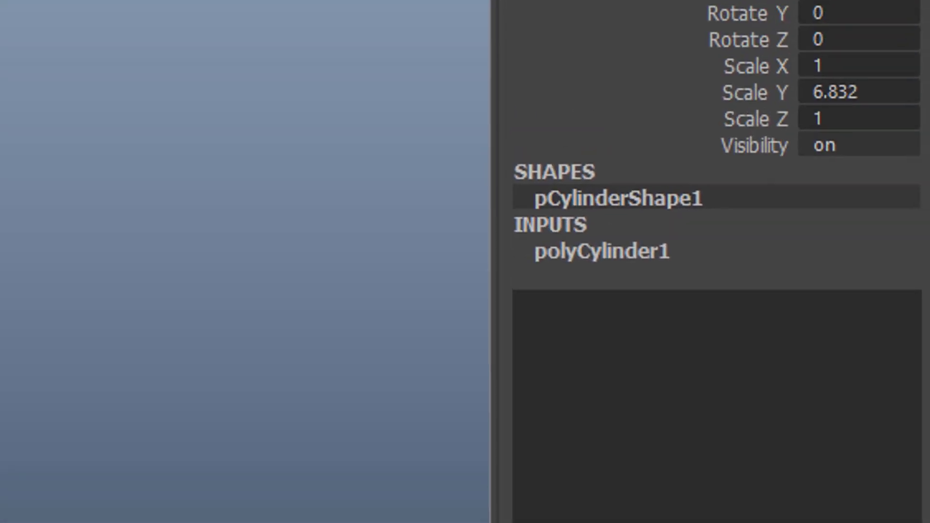
- Enter Translate Y 2 and Scale 10, 2, 10 in the Channel Box to make a wide flat disc
{"action": "left_click", "coordinate": [826, 112]}
{"action": "type", "text": "2"}
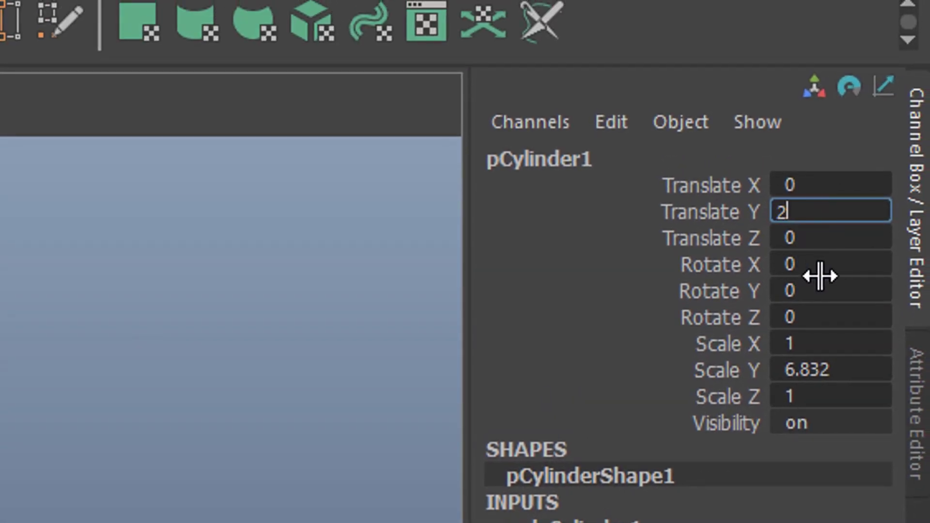
{"action": "key", "text": "Tab"}
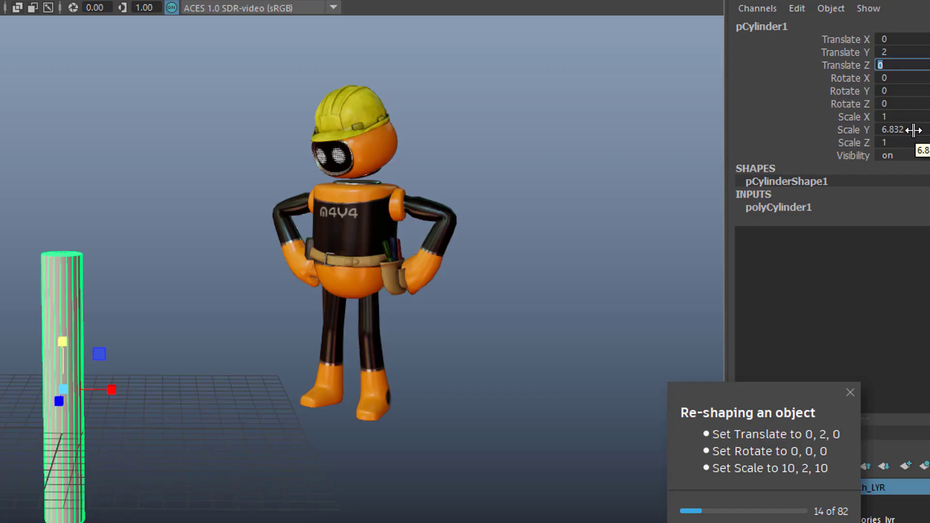
{"action": "left_click", "coordinate": [906, 117]}
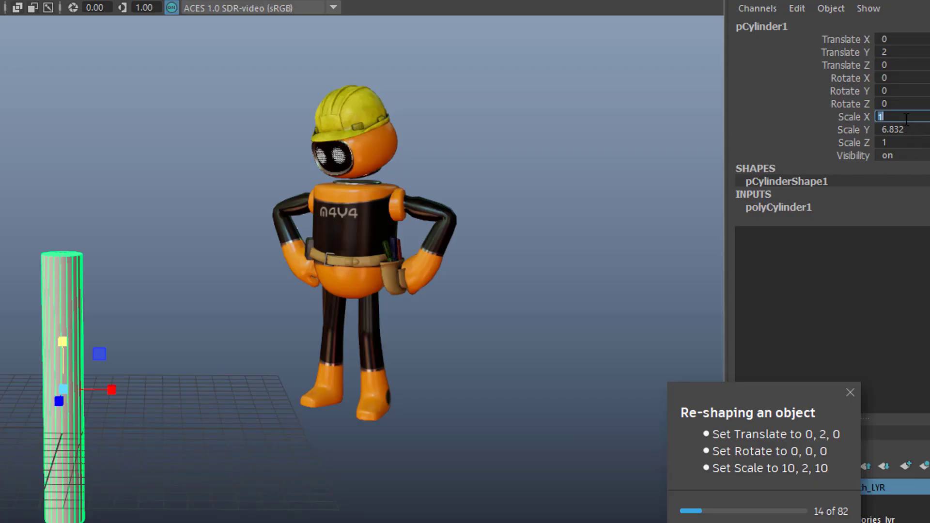
{"action": "type", "text": "10"}
{"action": "key", "text": "Tab"}
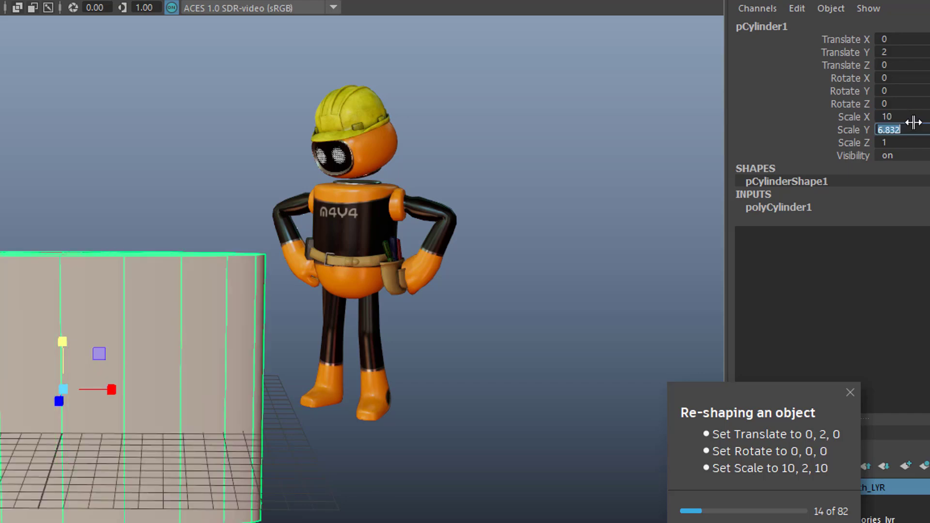
{"action": "type", "text": "2"}
{"action": "key", "text": "Tab"}
{"action": "type", "text": "10"}
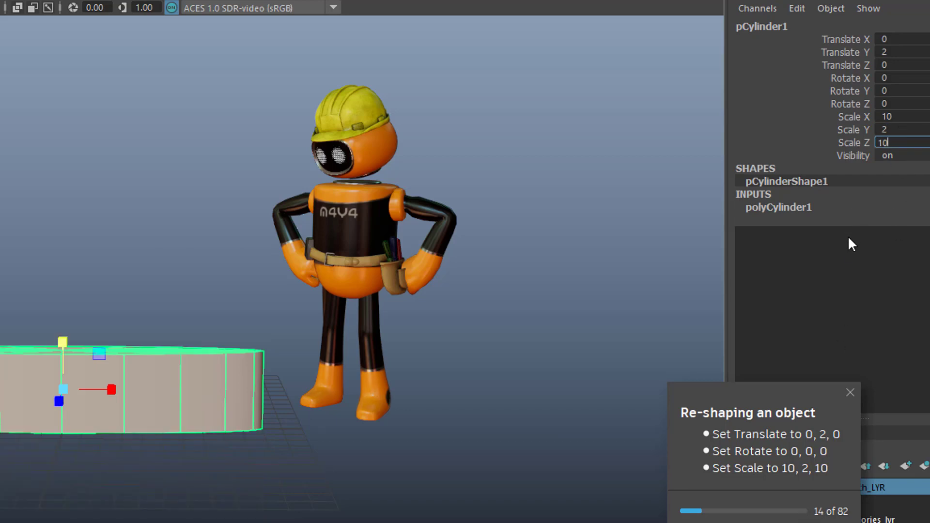
{"action": "key", "text": "Tab"}
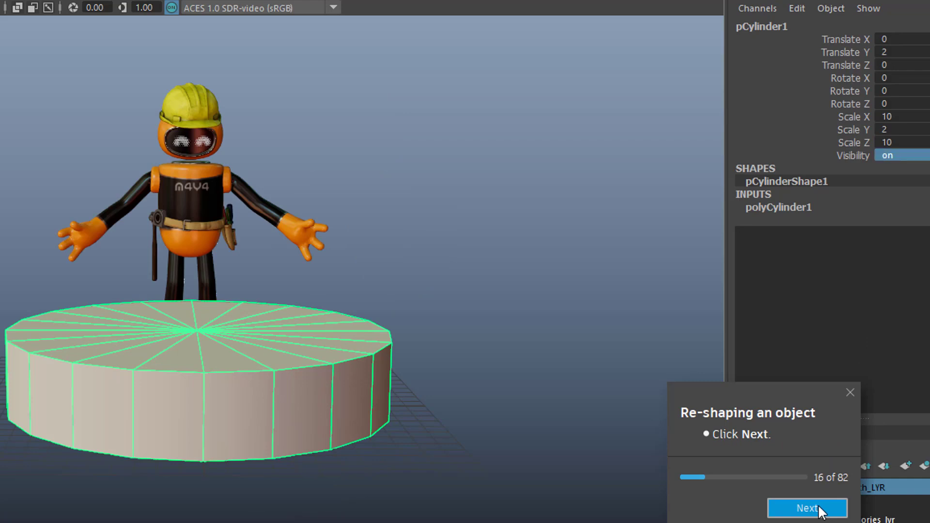
- Page through the re-shaping lesson from step 16 to step 21 on component modes
{"action": "left_click", "coordinate": [820, 507]}
{"action": "left_click", "coordinate": [808, 509]}
{"action": "left_click", "coordinate": [823, 508]}
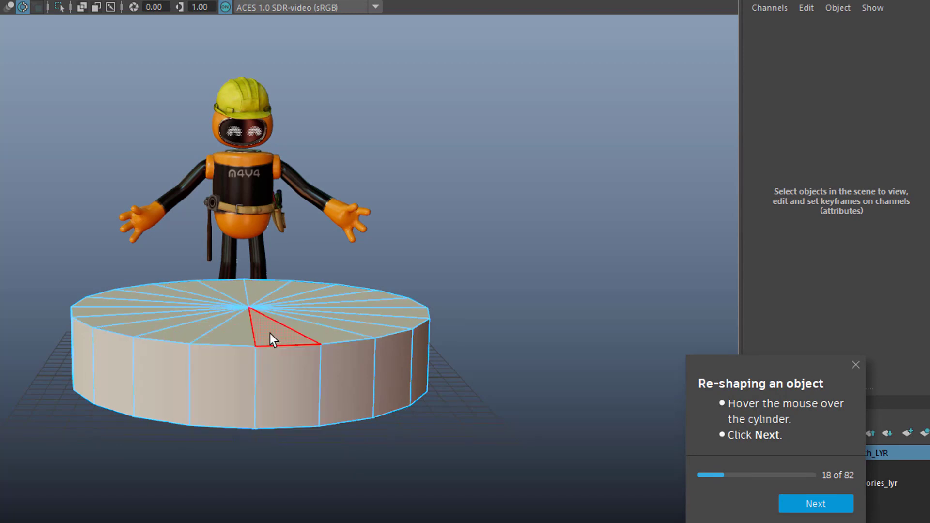
{"action": "left_click", "coordinate": [821, 502]}
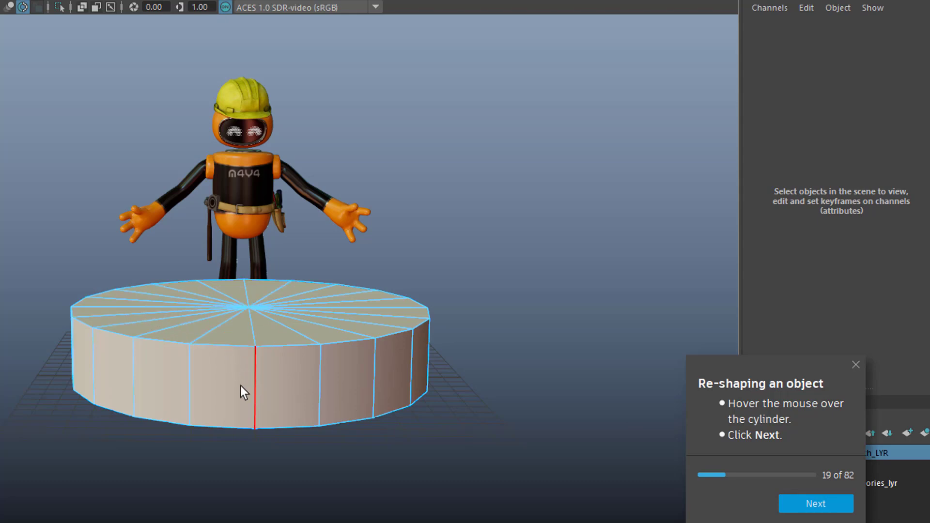
{"action": "left_click", "coordinate": [809, 505]}
{"action": "left_click", "coordinate": [789, 500]}
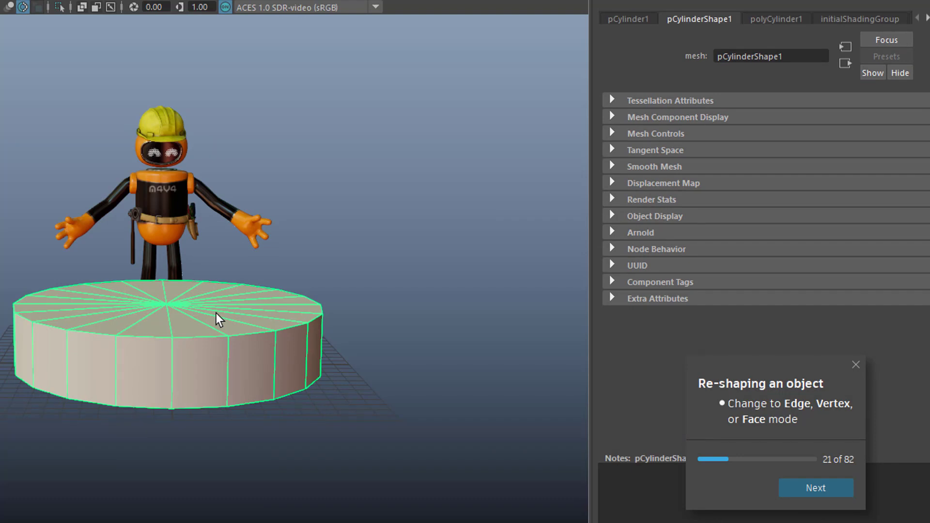
- Switch the cylinder to Face mode and drag a front face outward and down
{"action": "right_click_drag", "start_coordinate": [198, 315], "coordinate": [193, 283]}
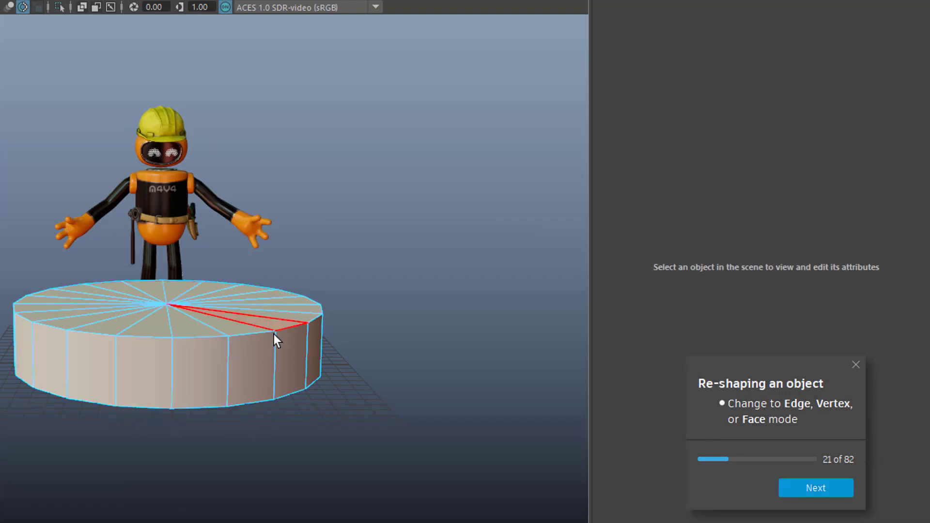
{"action": "left_click", "coordinate": [817, 473]}
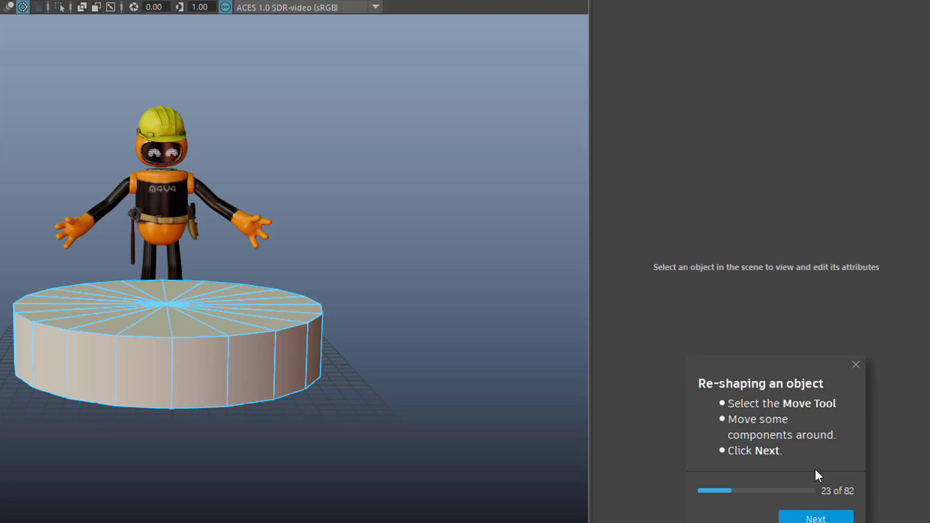
{"action": "left_click", "coordinate": [185, 371]}
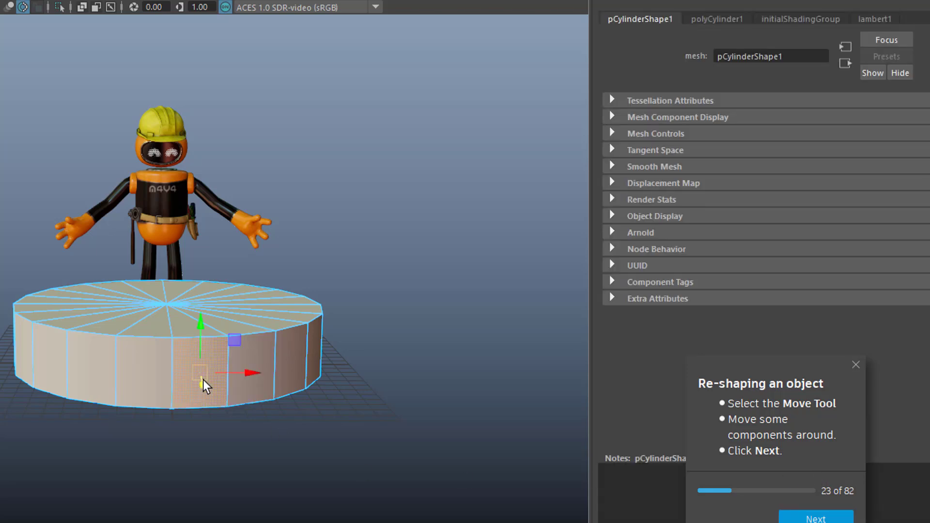
{"action": "left_click_drag", "start_coordinate": [203, 384], "coordinate": [211, 413]}
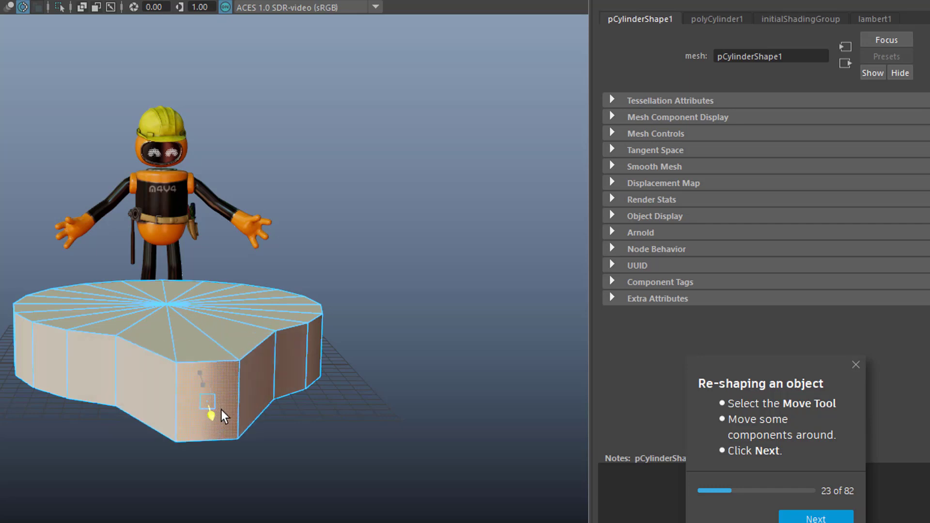
- Raise a top wedge face, then advance the tutorial to step 26
{"action": "left_click", "coordinate": [70, 317]}
{"action": "left_click_drag", "start_coordinate": [91, 272], "coordinate": [94, 263]}
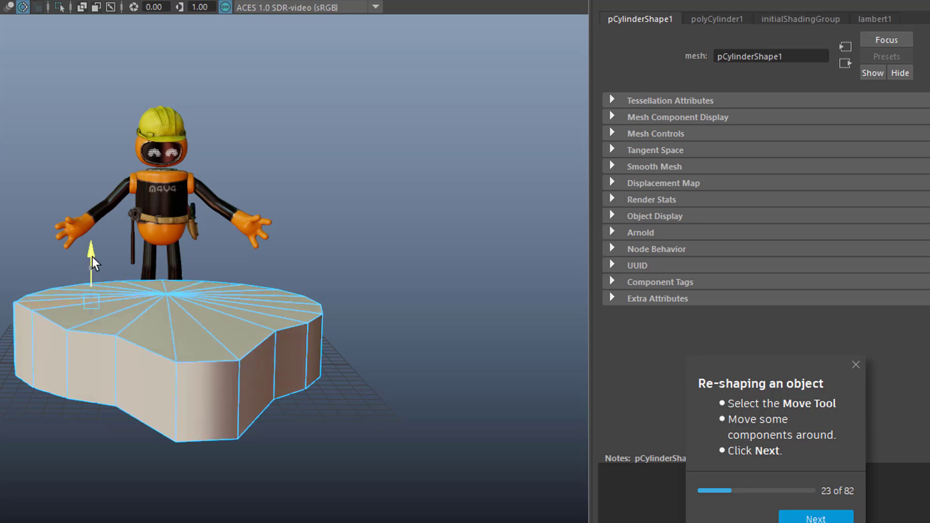
{"action": "left_click", "coordinate": [819, 518]}
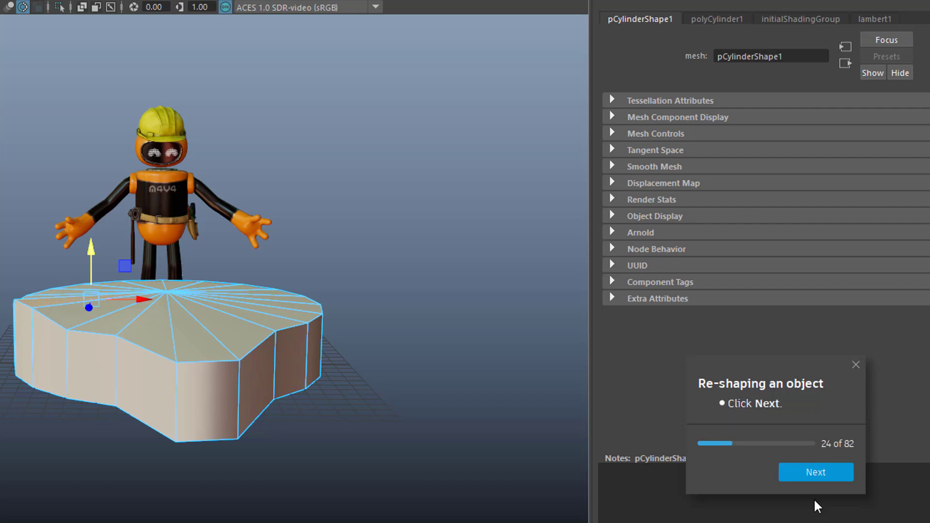
{"action": "left_click", "coordinate": [829, 472]}
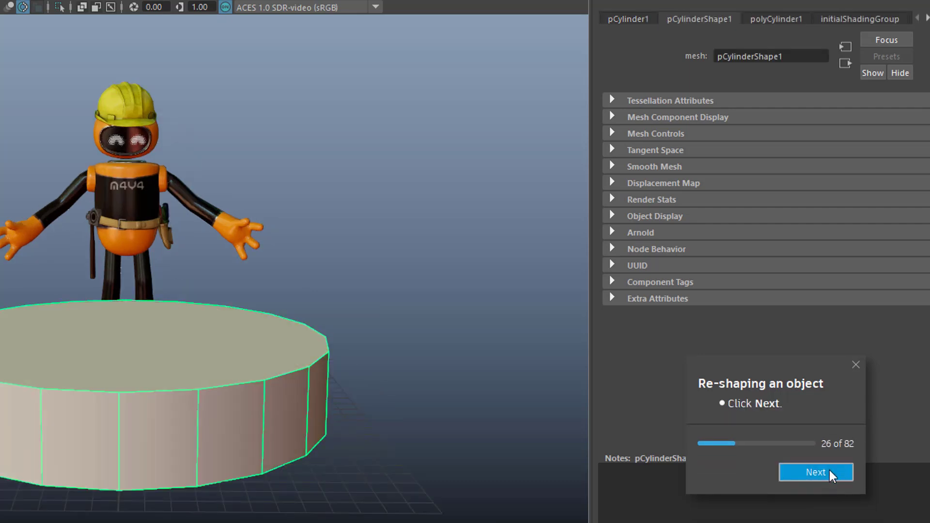
- Show the pCylinder1 tab, then polyCylinder1 with Radius 1, Height 2, Subdivisions Axis 20, reaching step 29
{"action": "left_click", "coordinate": [824, 476]}
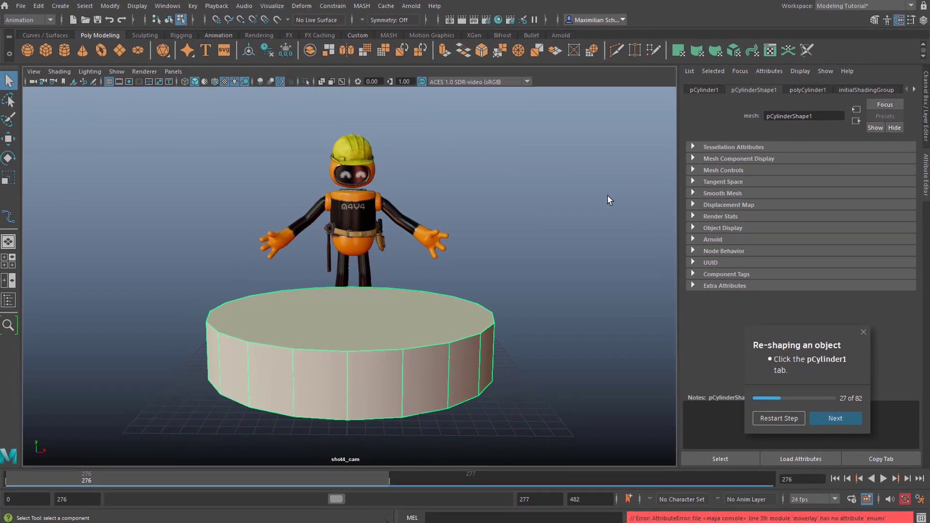
{"action": "left_click", "coordinate": [704, 91]}
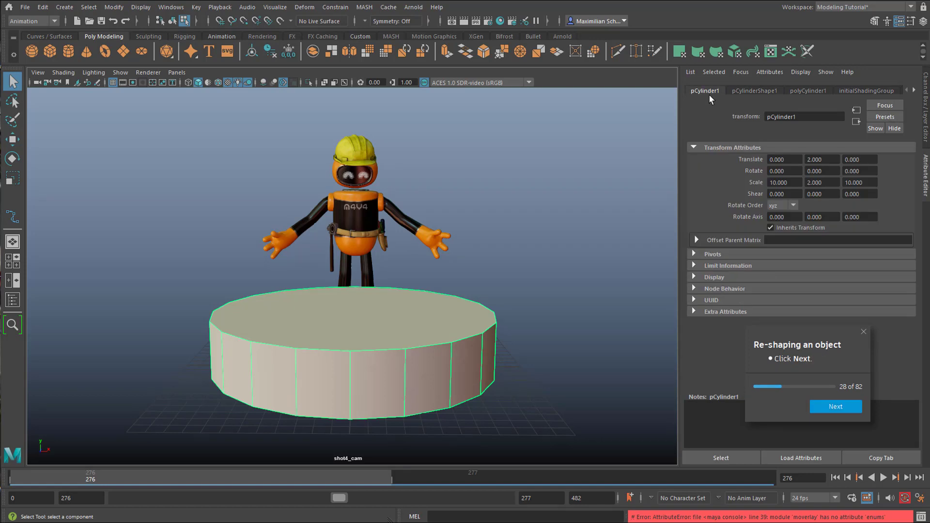
{"action": "left_click", "coordinate": [844, 408]}
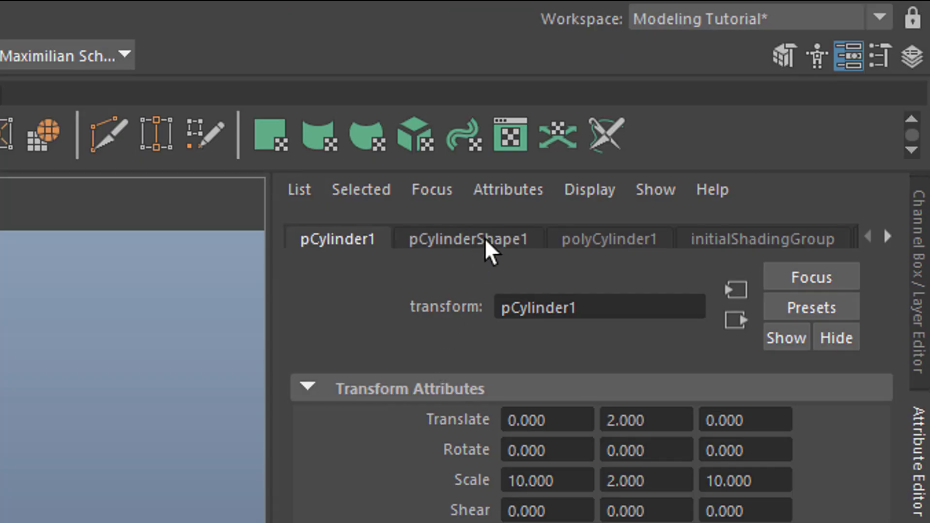
{"action": "left_click", "coordinate": [606, 240]}
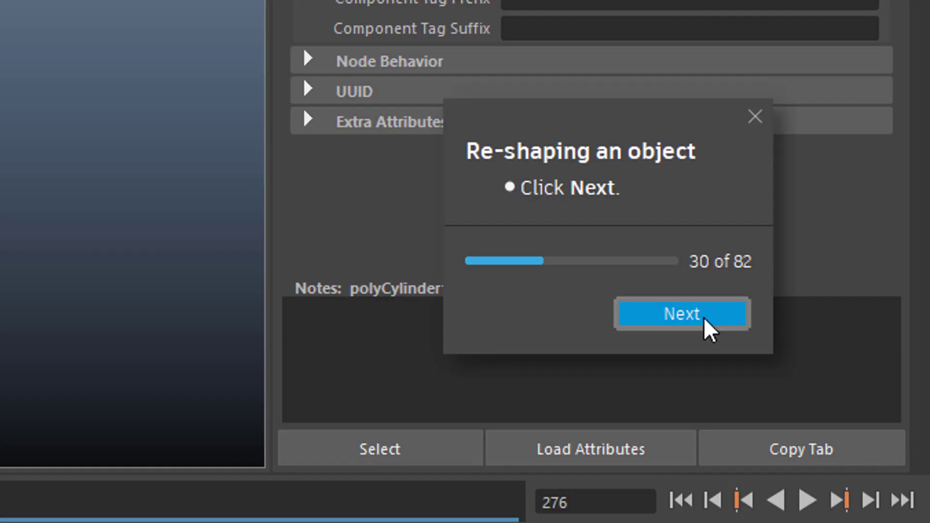
- Set polyCylinder1's Subdivisions Axis to 5 and Subdivisions Height to 7
{"action": "left_click", "coordinate": [703, 316]}
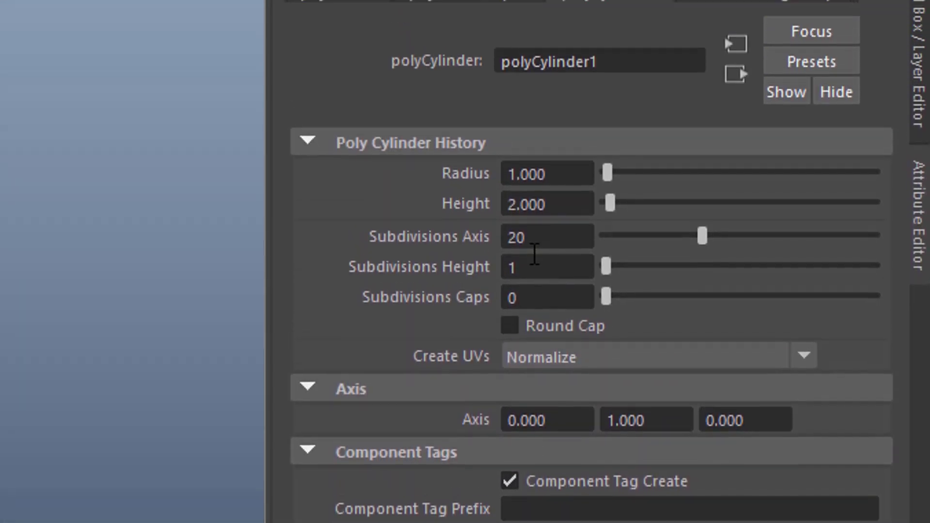
{"action": "double_click", "coordinate": [544, 127]}
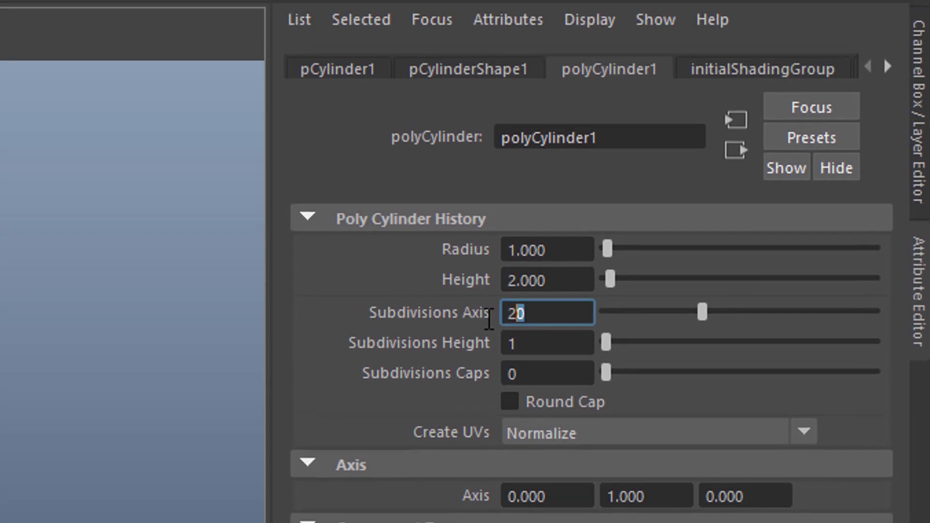
{"action": "type", "text": "5"}
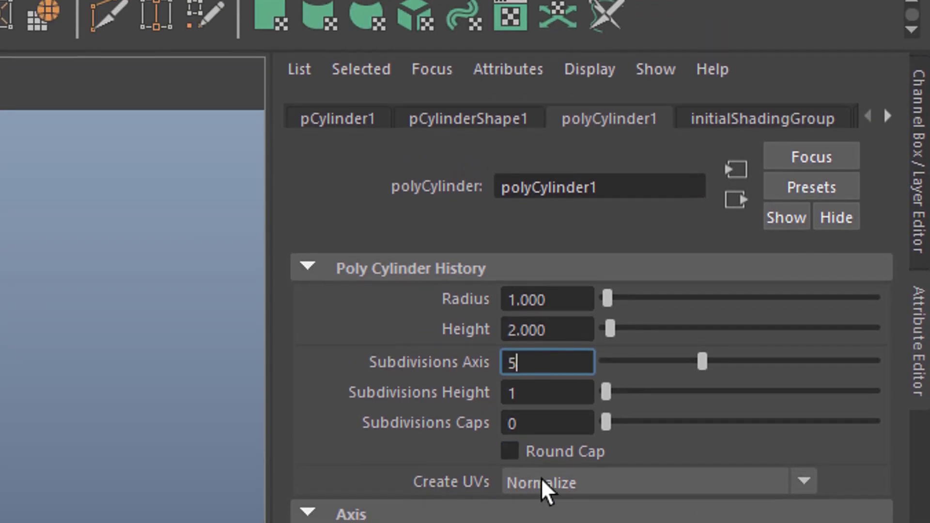
{"action": "key", "text": "Tab"}
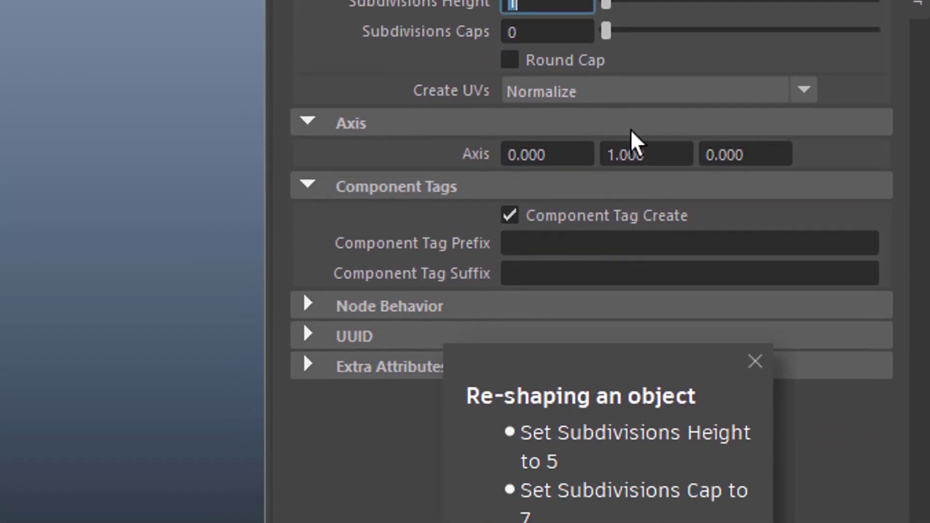
{"action": "type", "text": "7"}
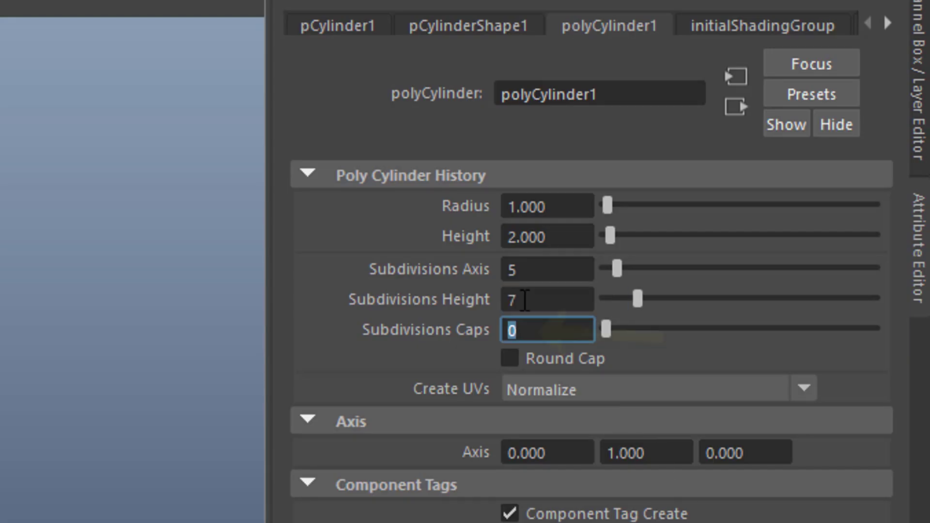
{"action": "left_click", "coordinate": [525, 300]}
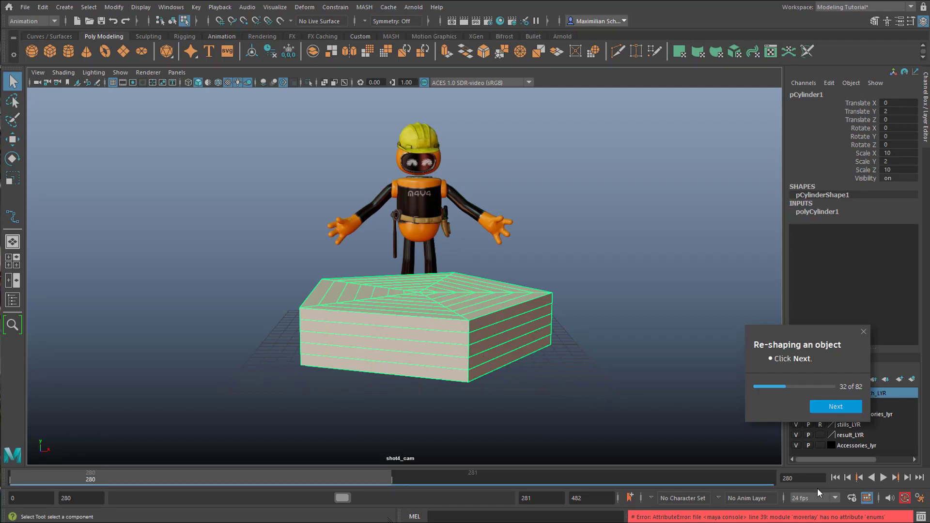
- Advance to the face-mode step and switch the pentagon to Face mode via the marking menu
{"action": "left_click", "coordinate": [845, 409]}
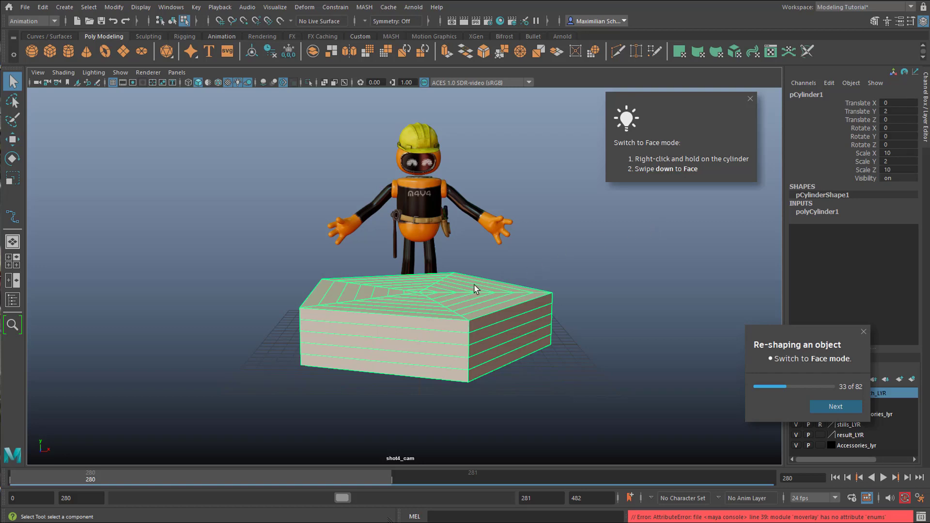
{"action": "right_click_drag", "start_coordinate": [448, 245], "coordinate": [448, 275]}
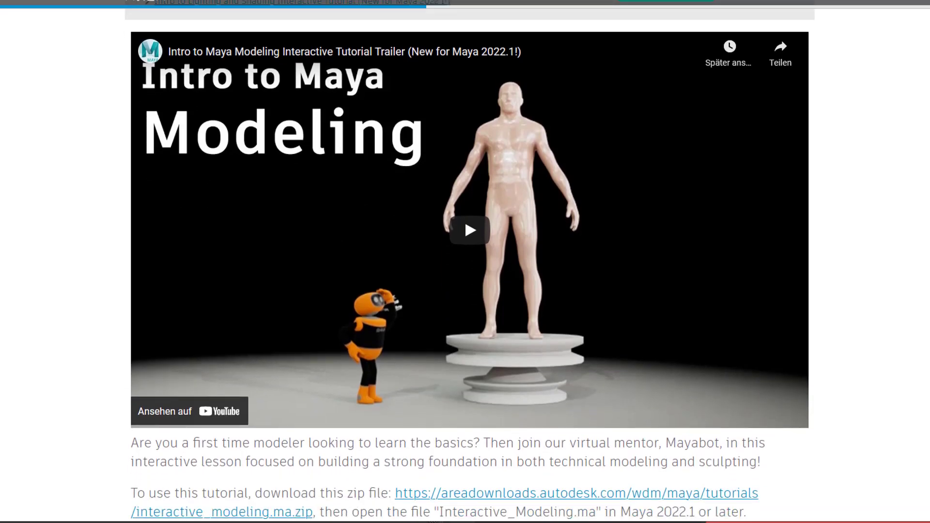
- Scroll the AREA Intro to Modeling tutorial page past the download link to Latest Learning Tutorials
{"action": "scroll", "coordinate": [465, 262], "scroll_direction": "down", "scroll_amount": 7}
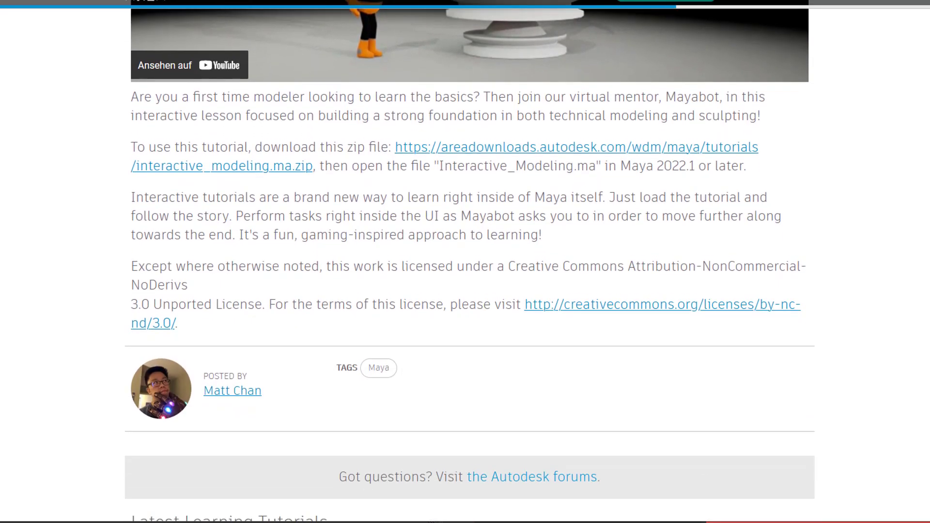
{"action": "scroll", "coordinate": [465, 262], "scroll_direction": "down", "scroll_amount": 6}
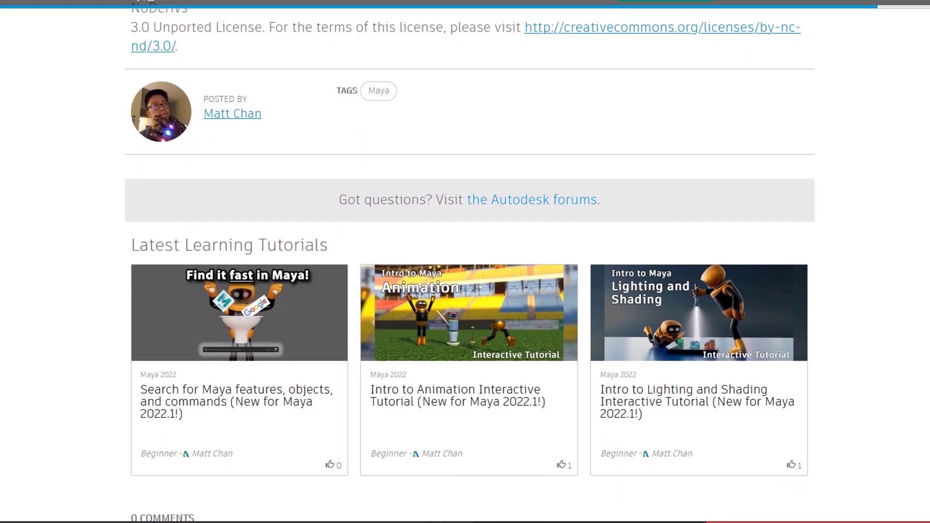
{"action": "scroll", "coordinate": [464, 261], "scroll_direction": "down", "scroll_amount": 3}
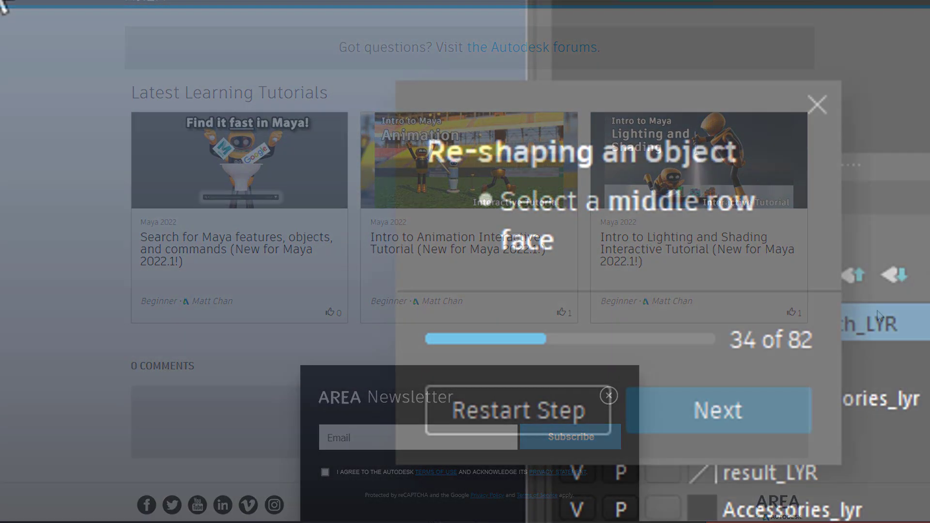